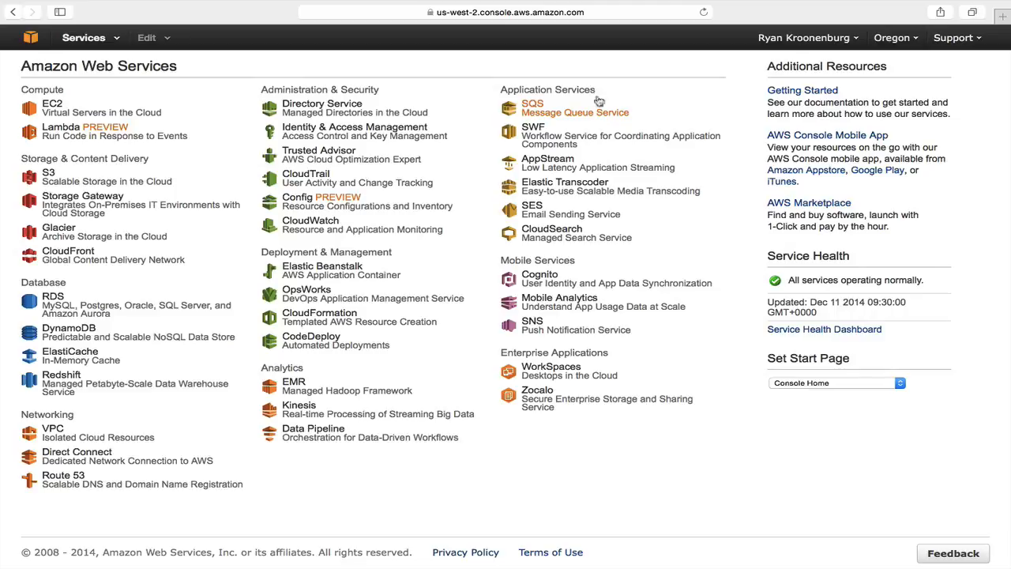
Step: Switch the console region from Oregon to EU (Ireland) and open the IAM service
{"action": "left_click", "coordinate": [913, 38]}
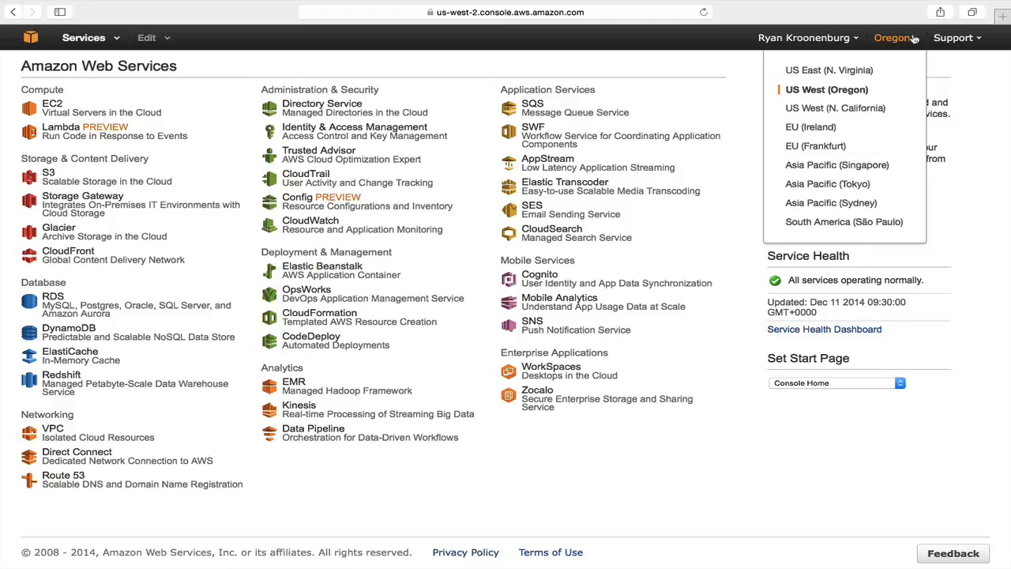
{"action": "left_click", "coordinate": [817, 131]}
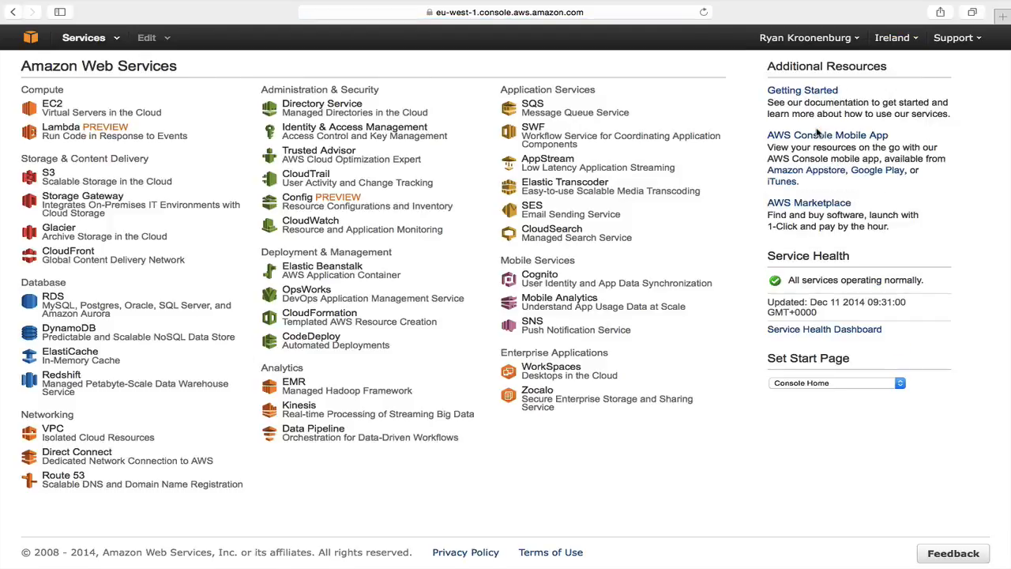
{"action": "left_click", "coordinate": [434, 140]}
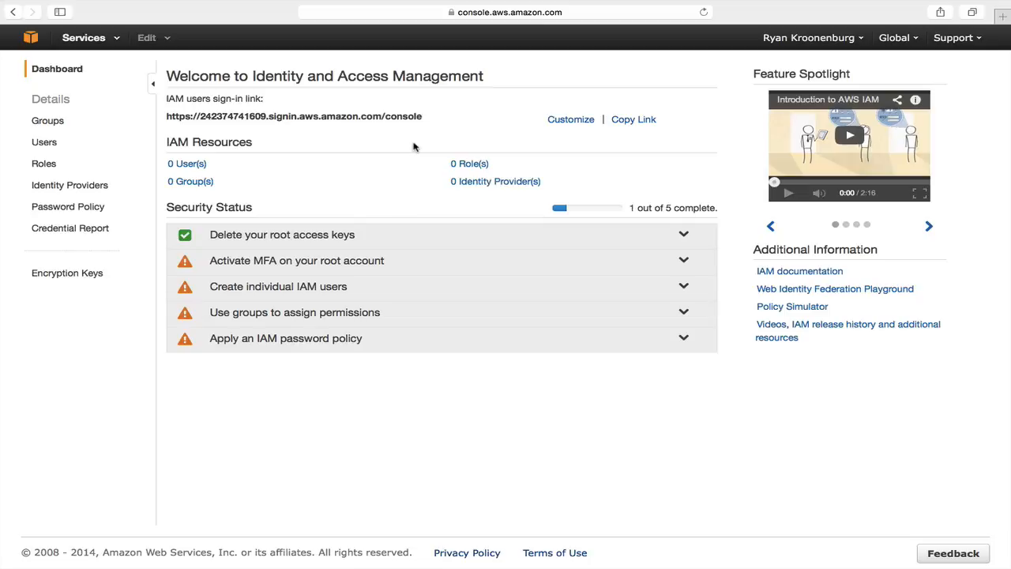
Step: Set the account alias to acloudguru so the sign-in link uses it
{"action": "left_click", "coordinate": [573, 120]}
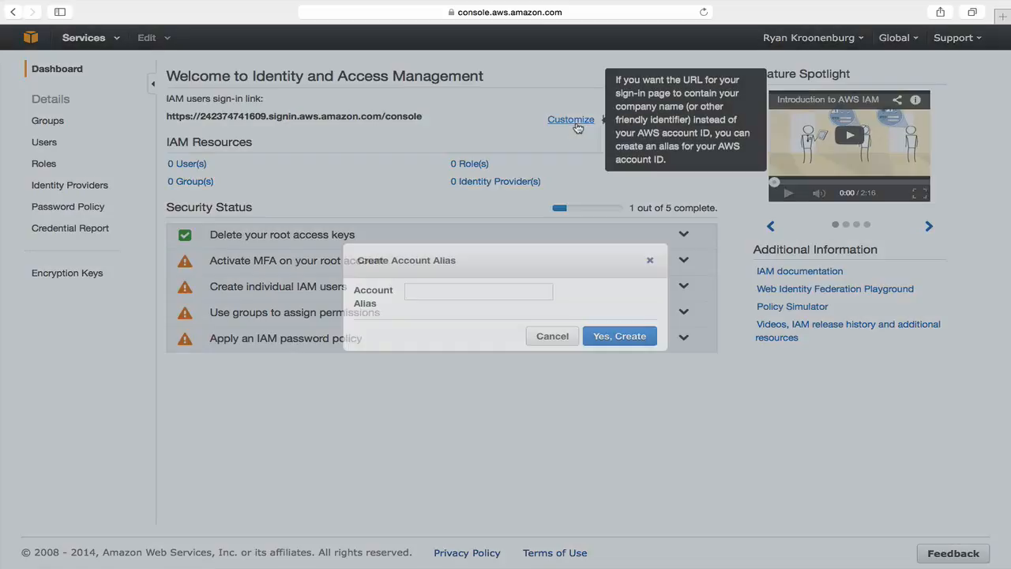
{"action": "type", "text": "ac"}
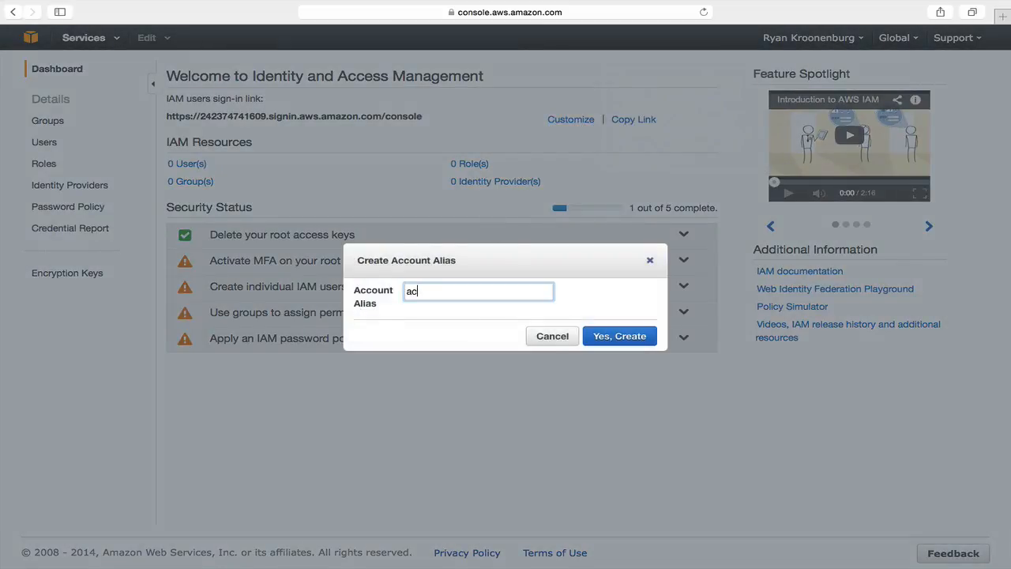
{"action": "type", "text": "loudguru"}
{"action": "left_click", "coordinate": [613, 338]}
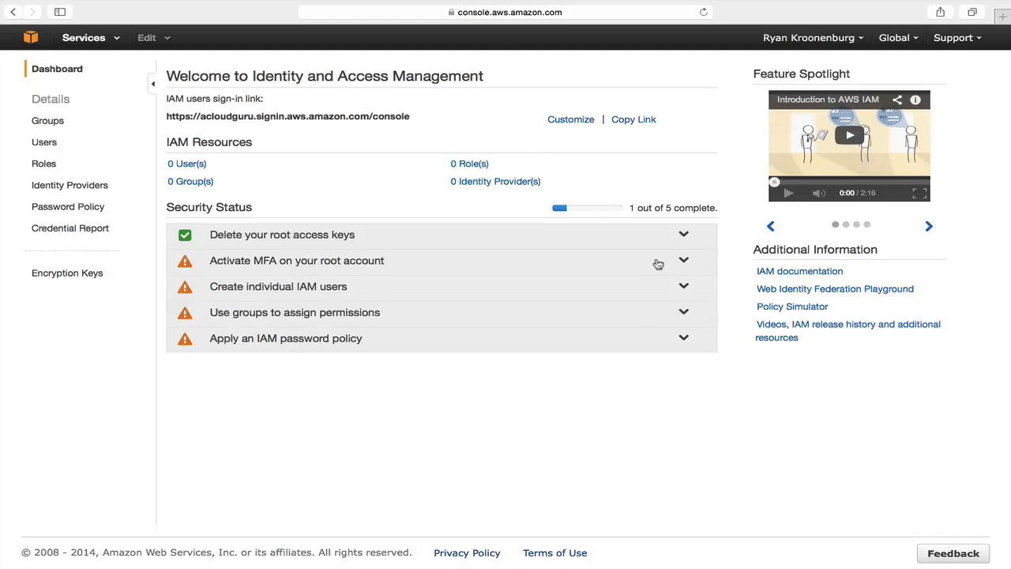
Step: Expand the root account MFA check and start managing its MFA device
{"action": "left_click", "coordinate": [686, 264]}
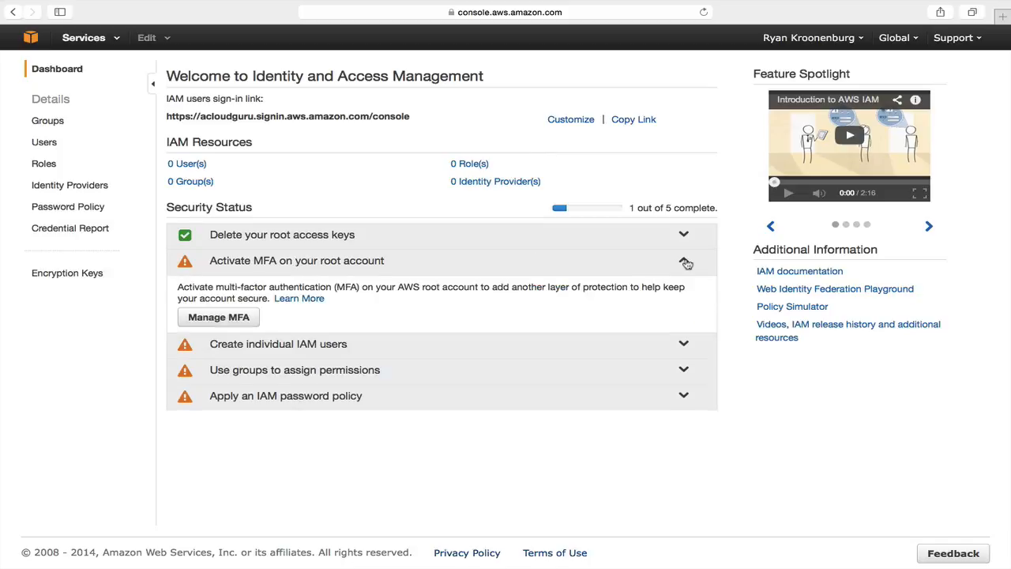
{"action": "left_click", "coordinate": [242, 320]}
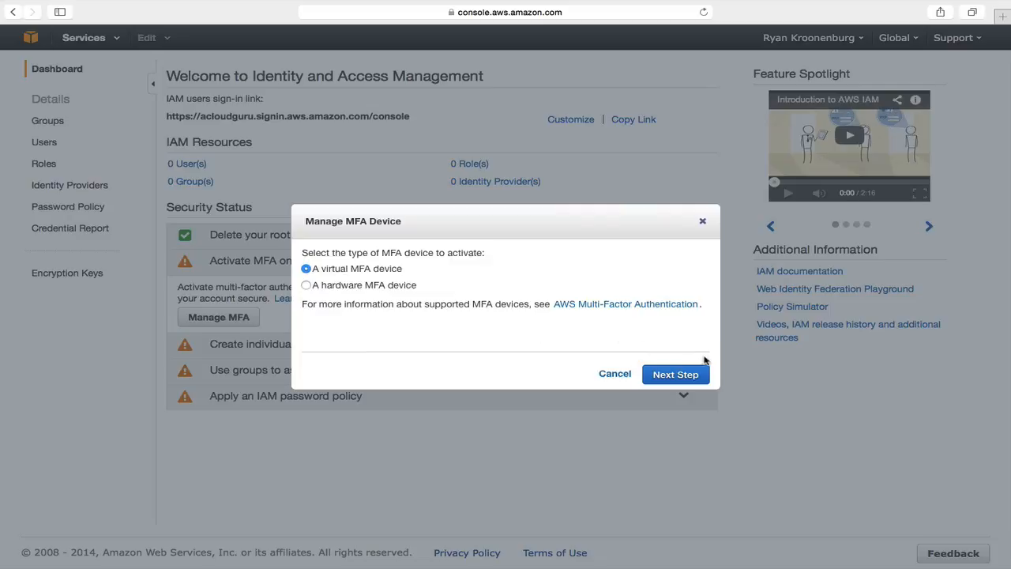
Step: Continue the MFA wizard with a virtual device, past the app-install instructions
{"action": "left_click", "coordinate": [688, 376]}
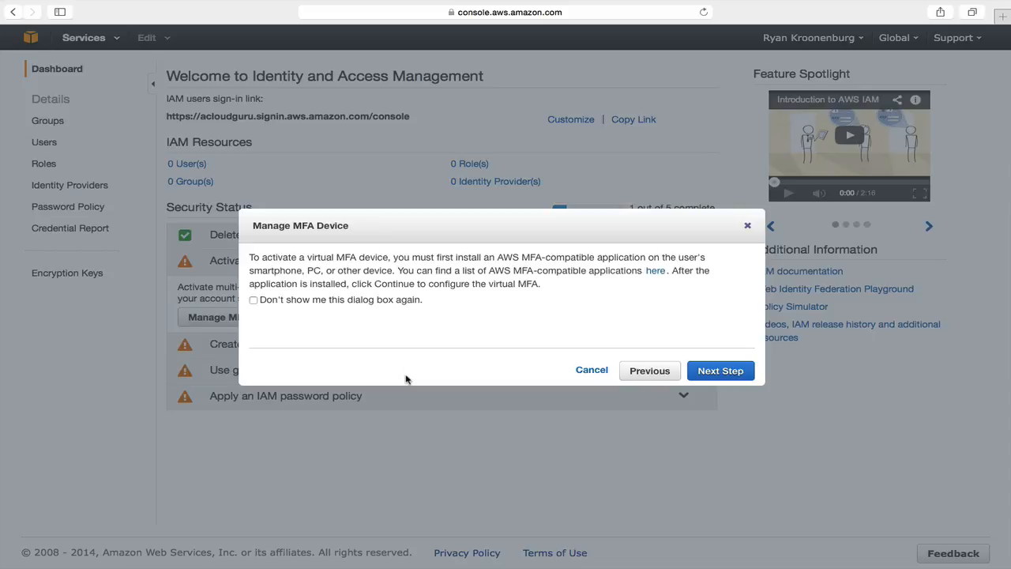
{"action": "left_click", "coordinate": [734, 373]}
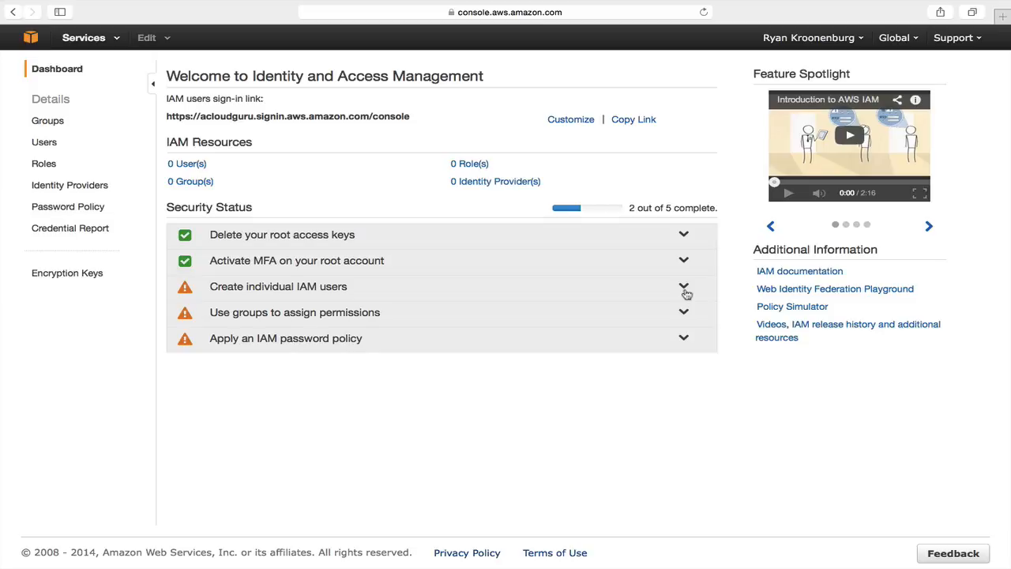
Step: Create a new IAM user named in First.Last format, with an access key generated
{"action": "left_click", "coordinate": [684, 287]}
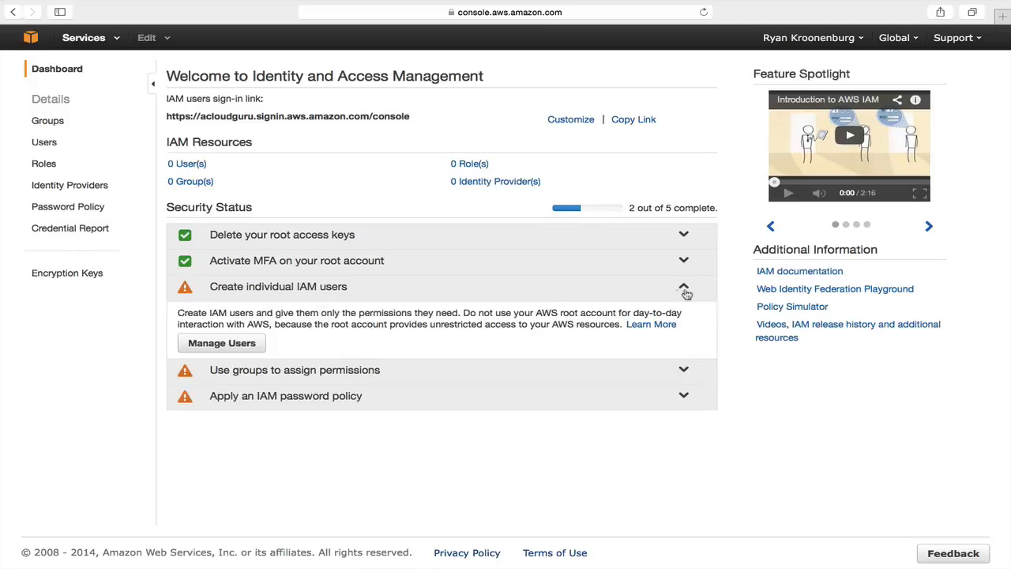
{"action": "left_click", "coordinate": [251, 347]}
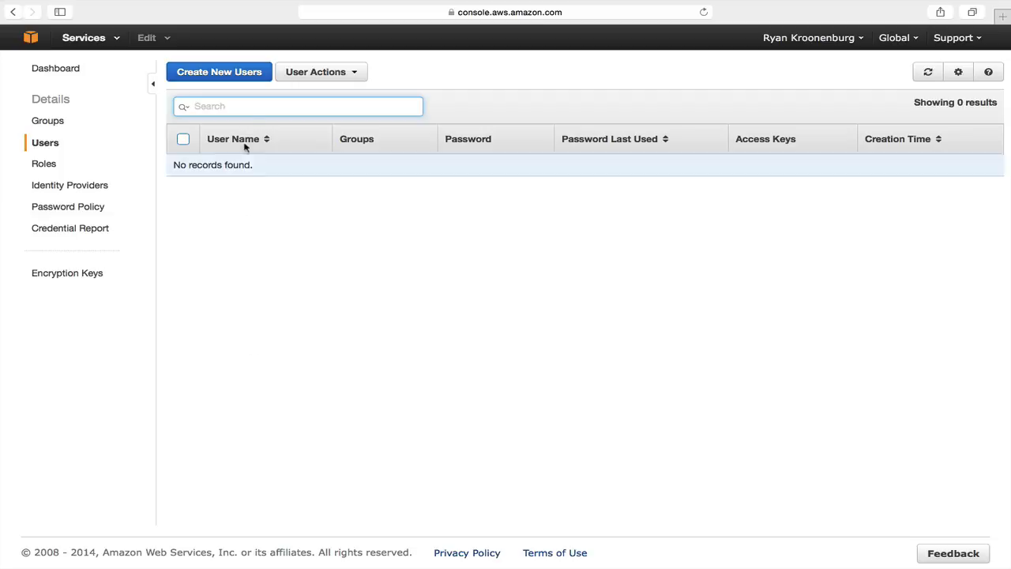
{"action": "left_click", "coordinate": [240, 77]}
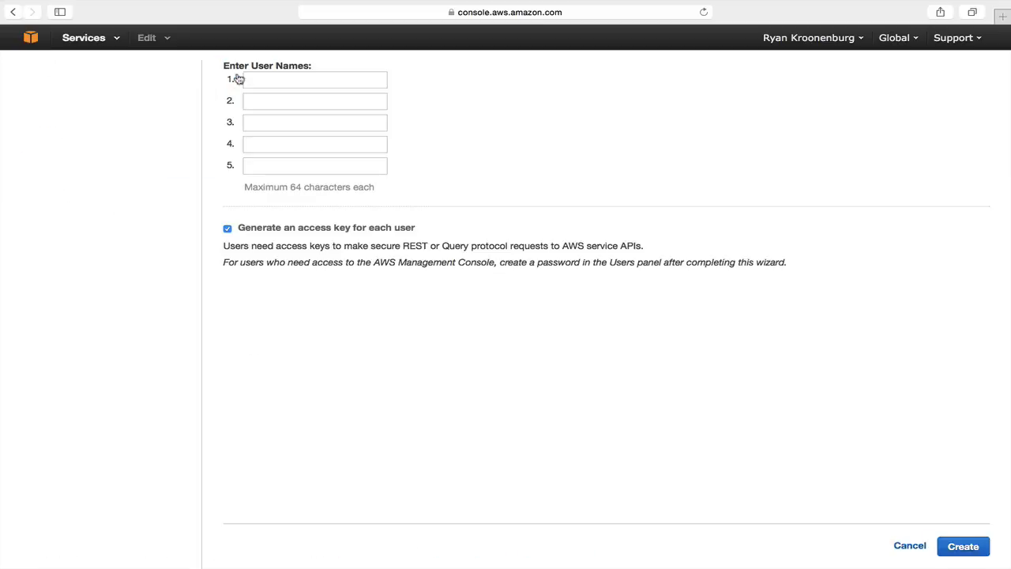
{"action": "left_click", "coordinate": [266, 80]}
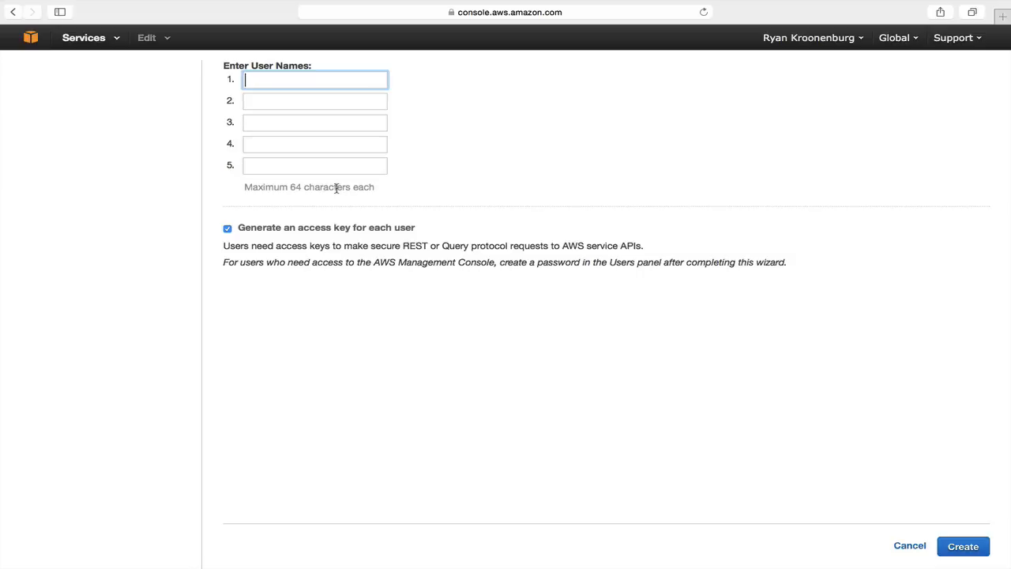
{"action": "type", "text": "John Smith"}
{"action": "key", "text": "BackSpace"}
{"action": "key", "text": "BackSpace"}
{"action": "key", "text": "BackSpace"}
{"action": "key", "text": "BackSpace"}
{"action": "key", "text": "BackSpace"}
{"action": "key", "text": "BackSpace"}
{"action": "type", "text": ".Smith"}
{"action": "left_click", "coordinate": [963, 546]}
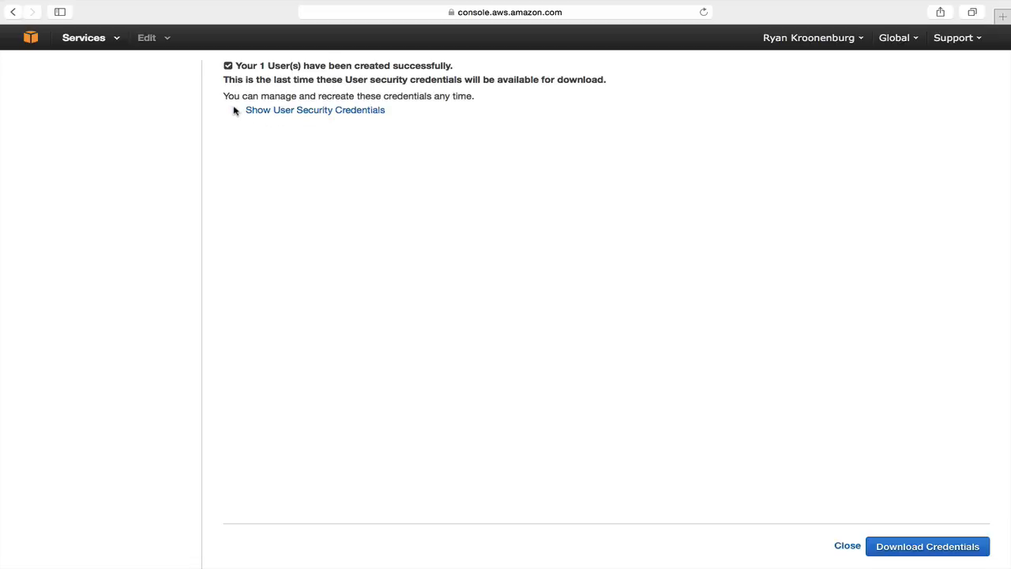
Step: Reveal the new user's access keys, download the credentials file, and return to Users
{"action": "left_click", "coordinate": [265, 112]}
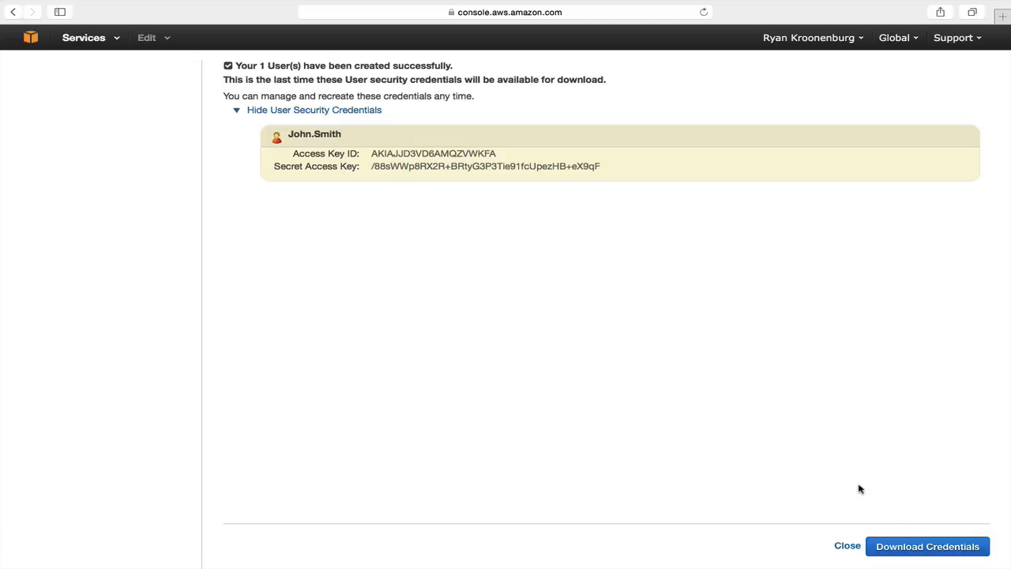
{"action": "left_click", "coordinate": [925, 544]}
{"action": "left_click", "coordinate": [844, 545]}
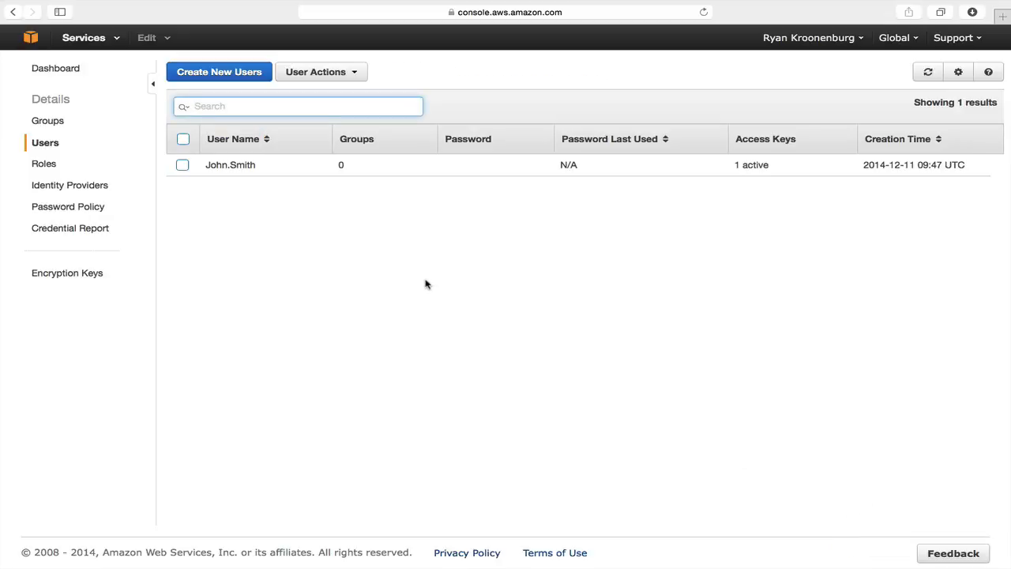
Step: Delete the selected user's only access key via Manage Access Keys
{"action": "left_click", "coordinate": [183, 165]}
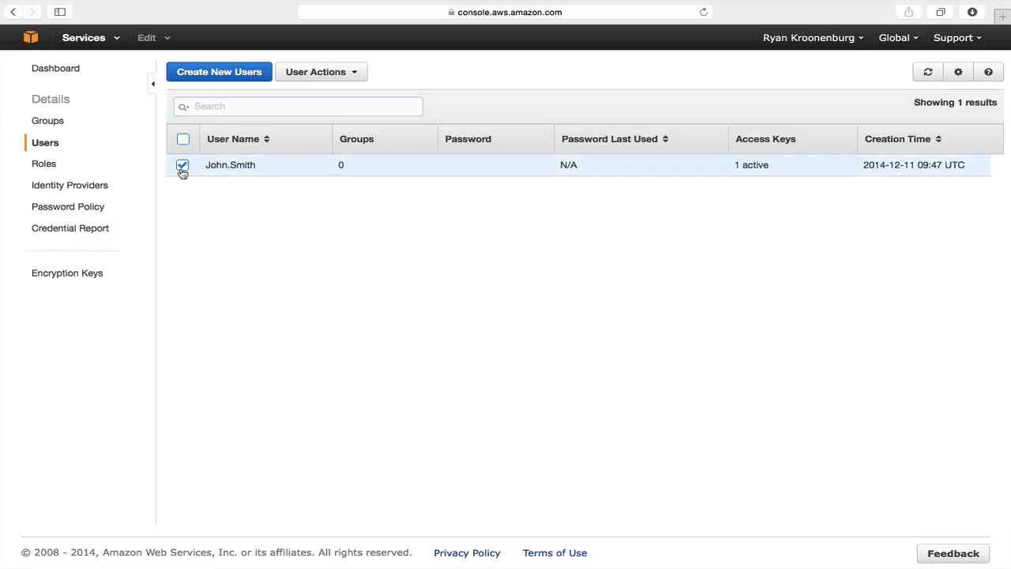
{"action": "left_click", "coordinate": [342, 75]}
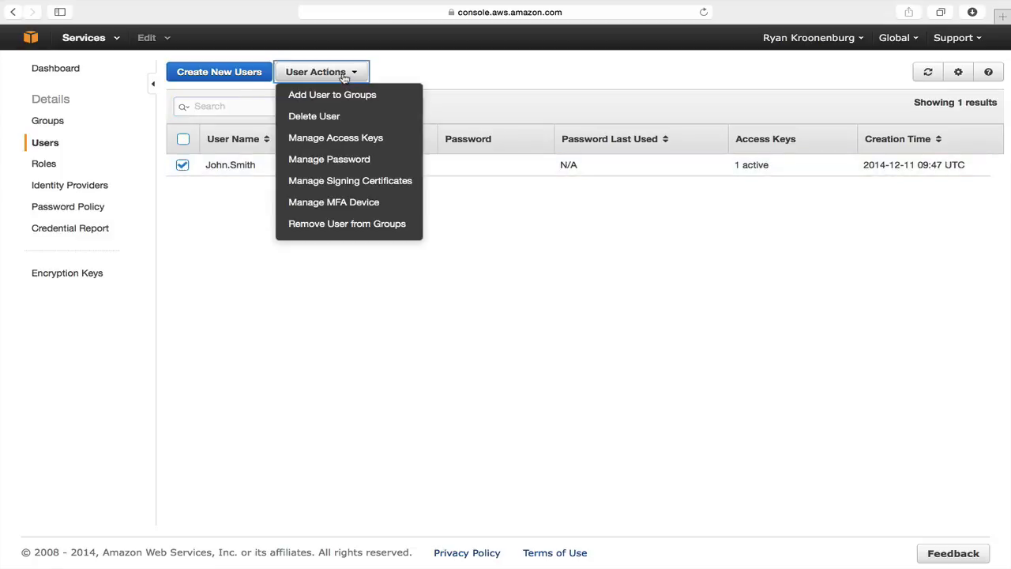
{"action": "left_click", "coordinate": [356, 145]}
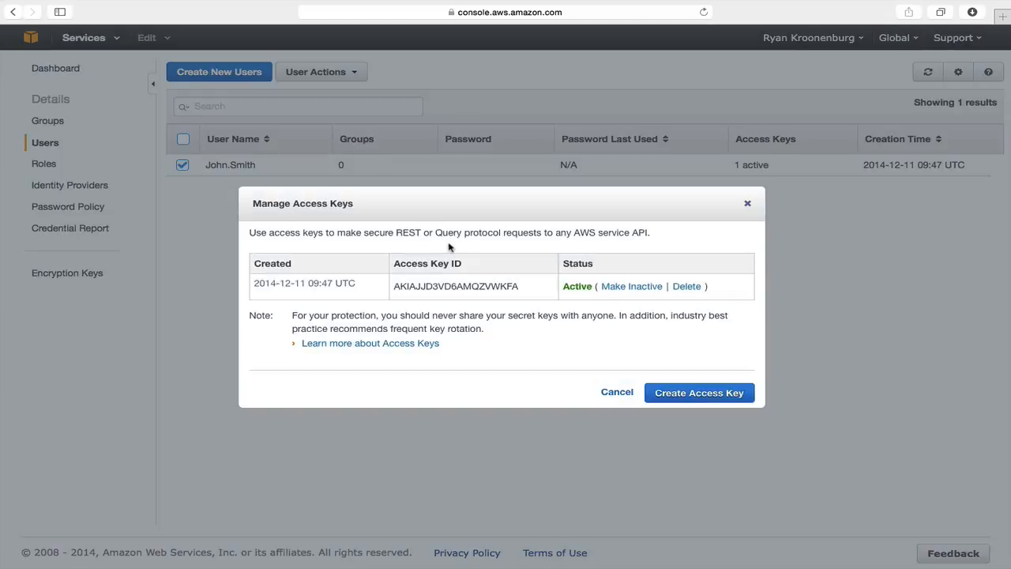
{"action": "left_click", "coordinate": [682, 290]}
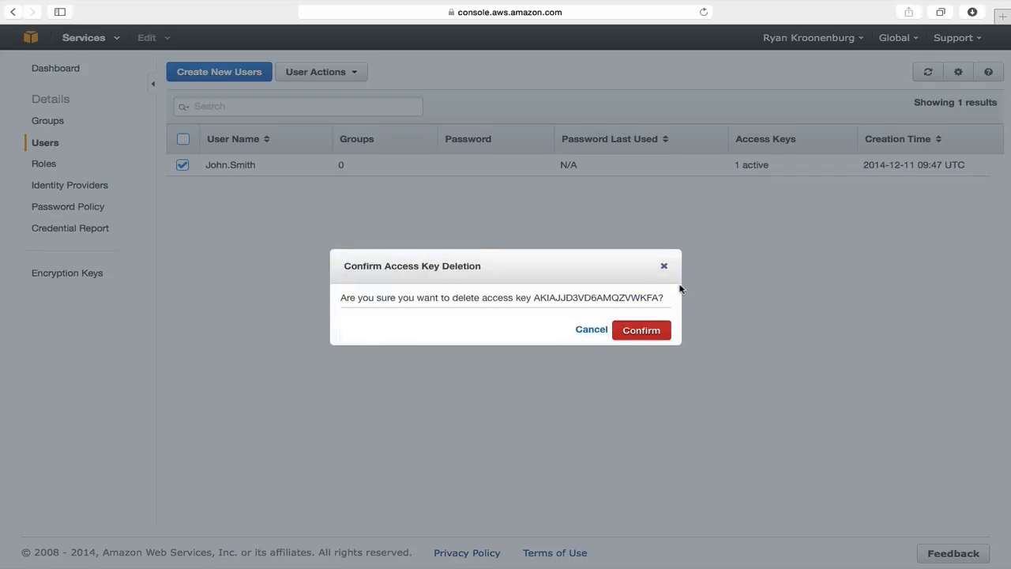
{"action": "left_click", "coordinate": [639, 332]}
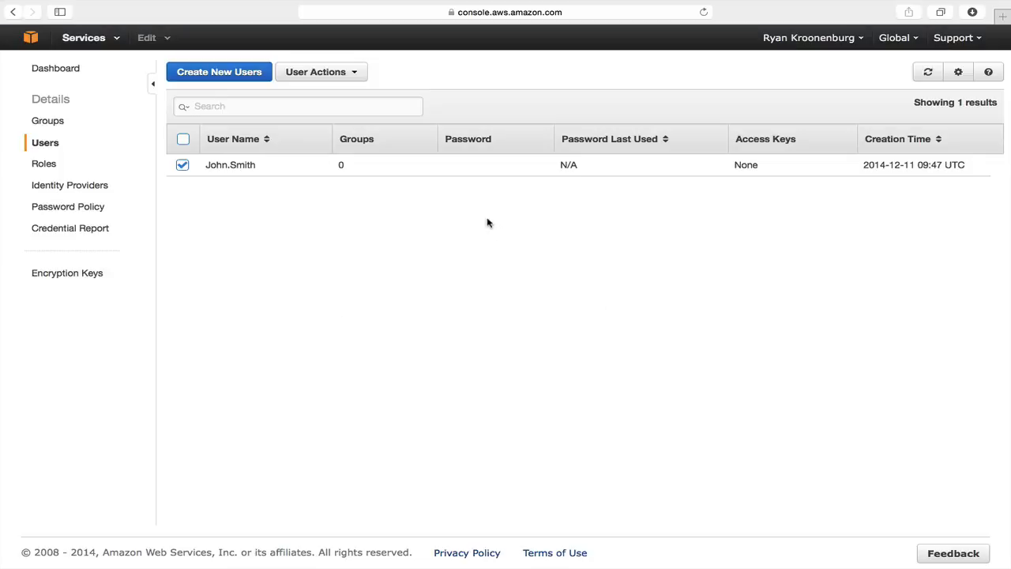
Step: Create a fresh access key for the user and close its credentials without downloading
{"action": "left_click", "coordinate": [355, 76]}
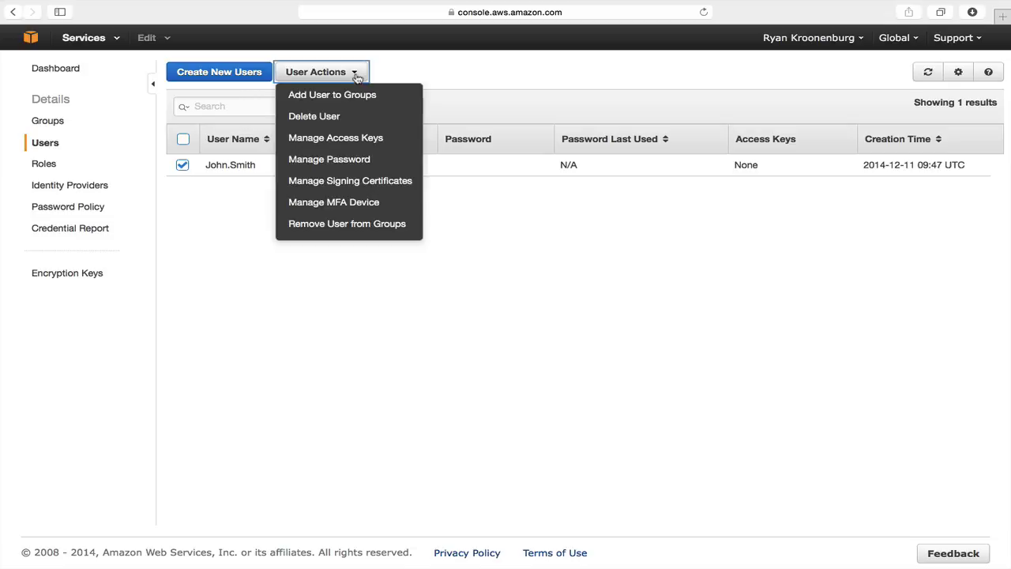
{"action": "left_click", "coordinate": [365, 139]}
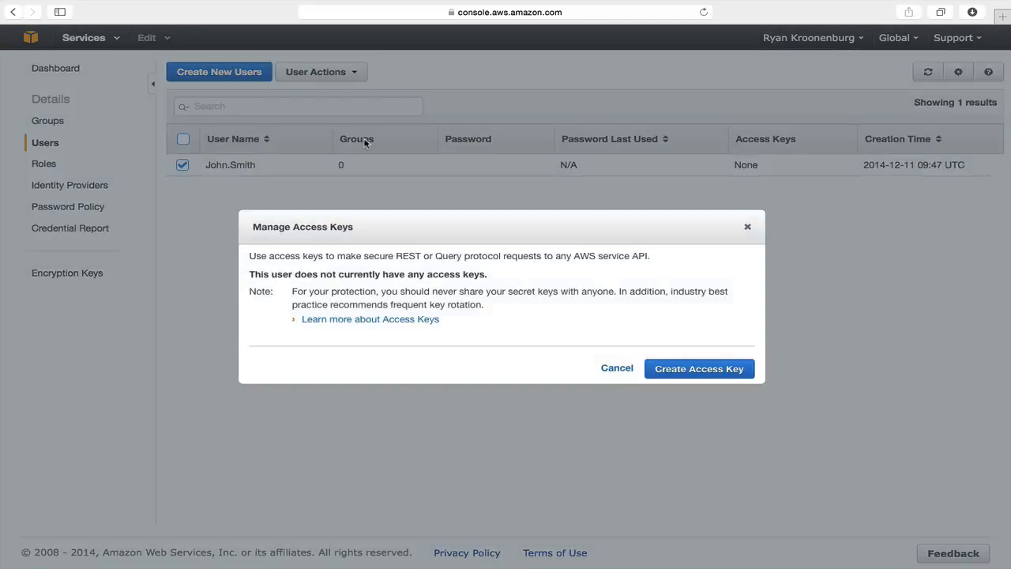
{"action": "left_click", "coordinate": [711, 368]}
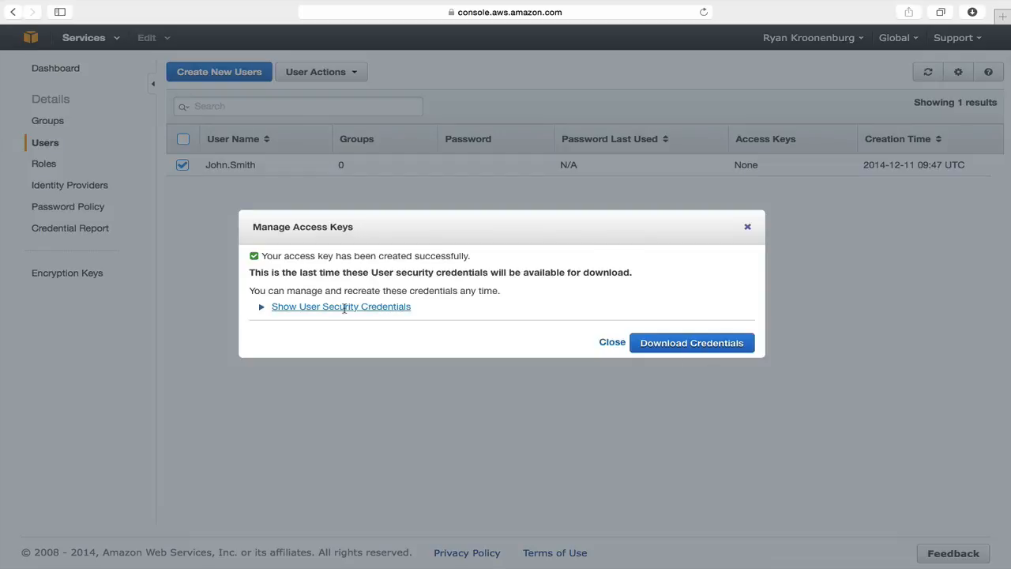
{"action": "left_click", "coordinate": [300, 307]}
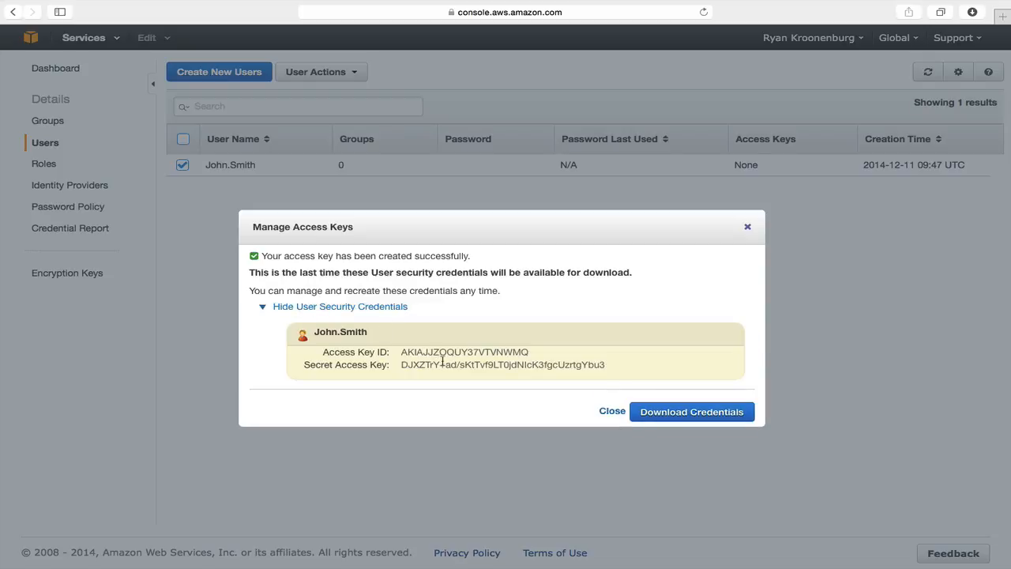
{"action": "left_click", "coordinate": [611, 412]}
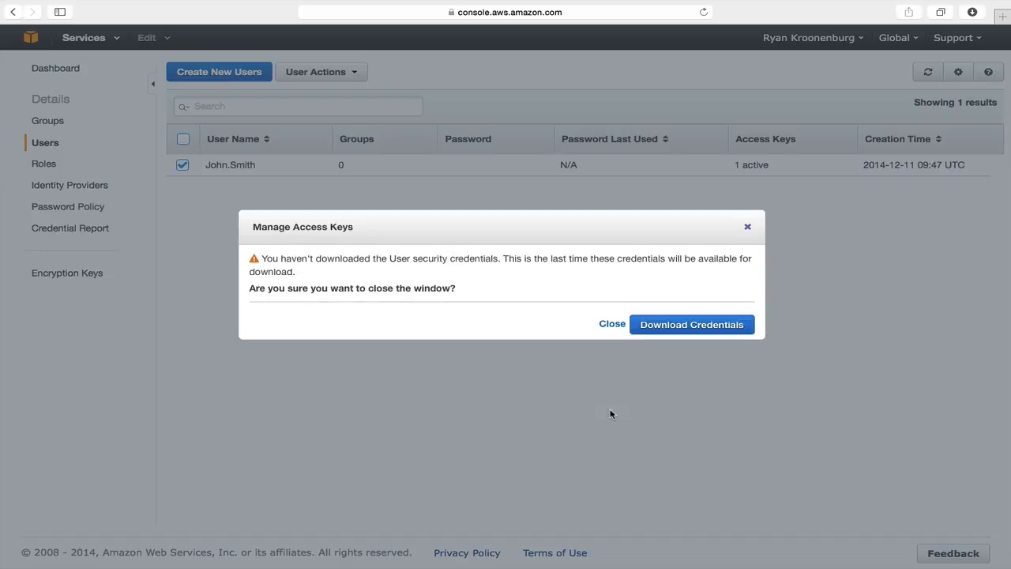
{"action": "left_click", "coordinate": [613, 324]}
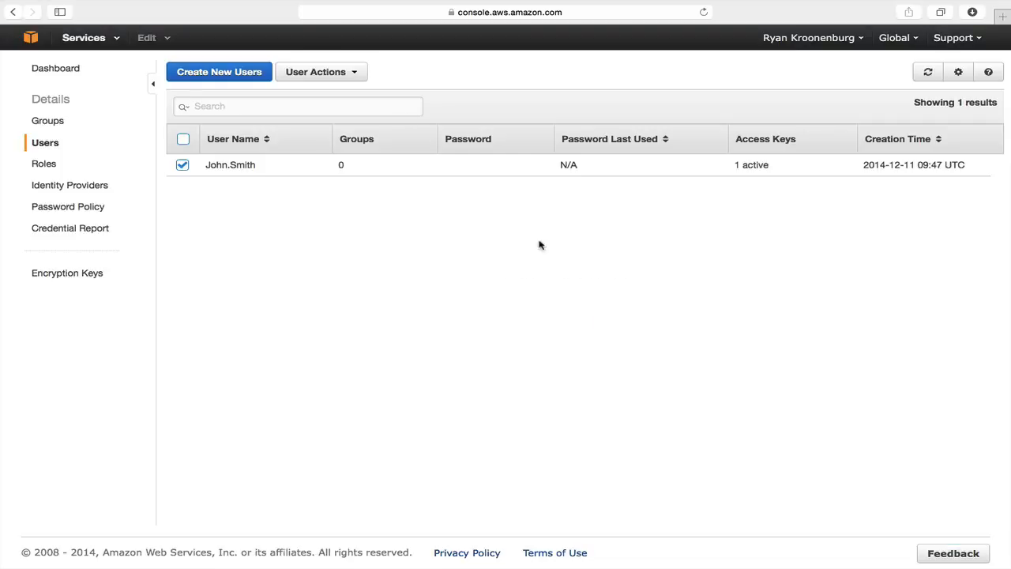
{"action": "left_click", "coordinate": [330, 71]}
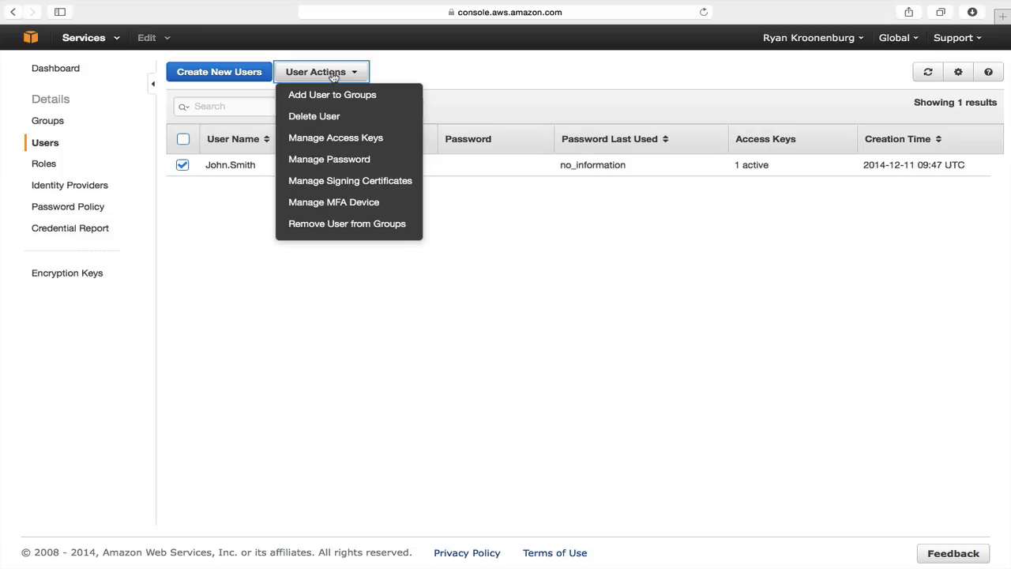
Step: Assign an auto-generated console password that must be changed at next sign-in
{"action": "left_click", "coordinate": [338, 161]}
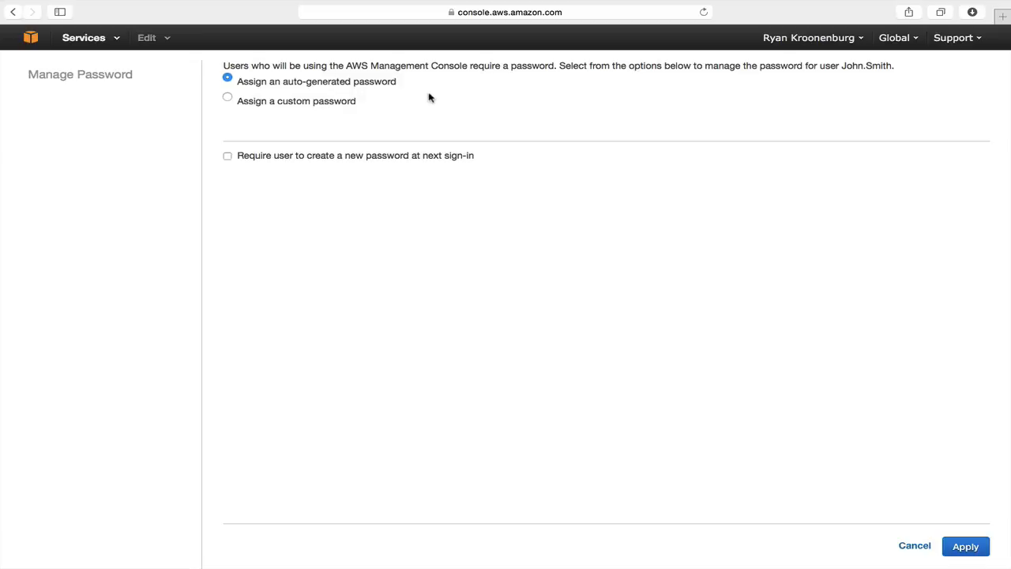
{"action": "left_click", "coordinate": [231, 159]}
{"action": "left_click", "coordinate": [965, 545]}
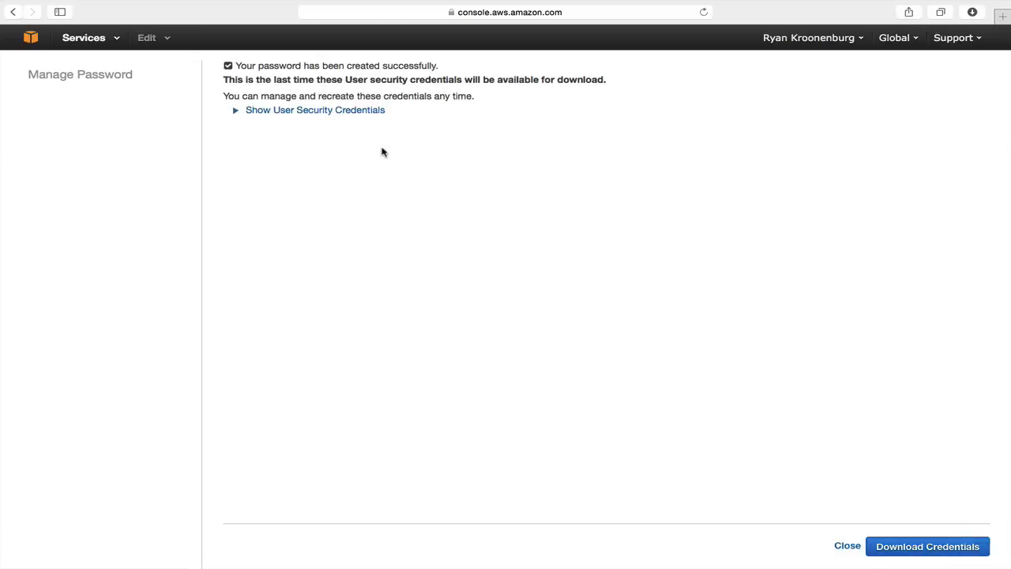
{"action": "left_click", "coordinate": [323, 110]}
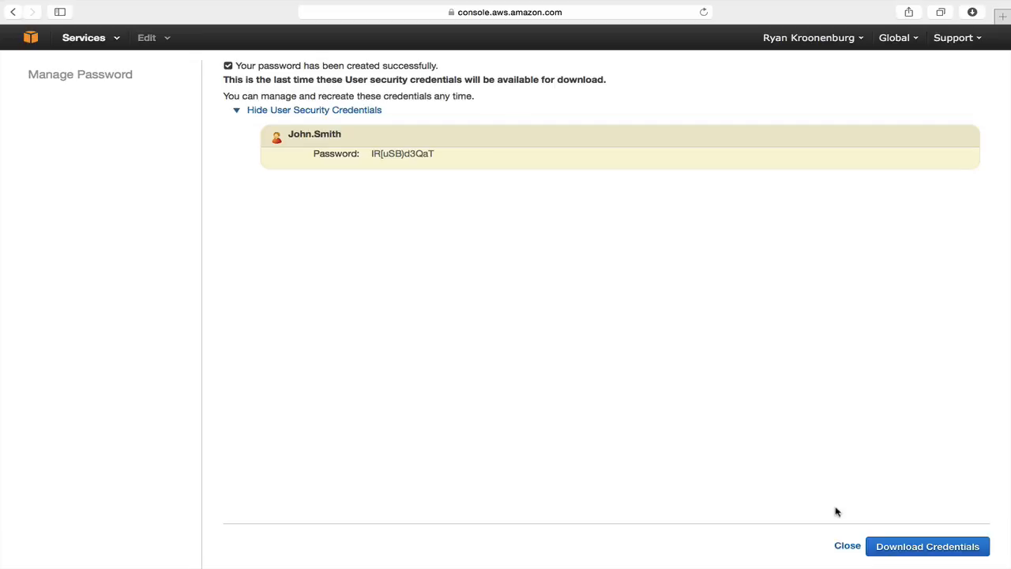
{"action": "left_click", "coordinate": [847, 546]}
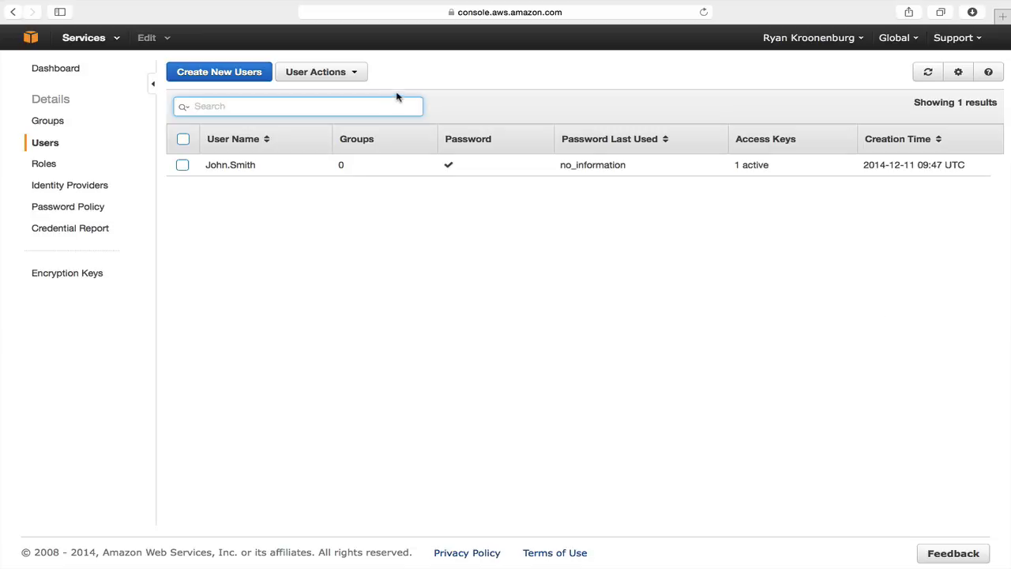
Step: Go back to the IAM dashboard and follow the '0 Group(s)' link
{"action": "left_click", "coordinate": [47, 69]}
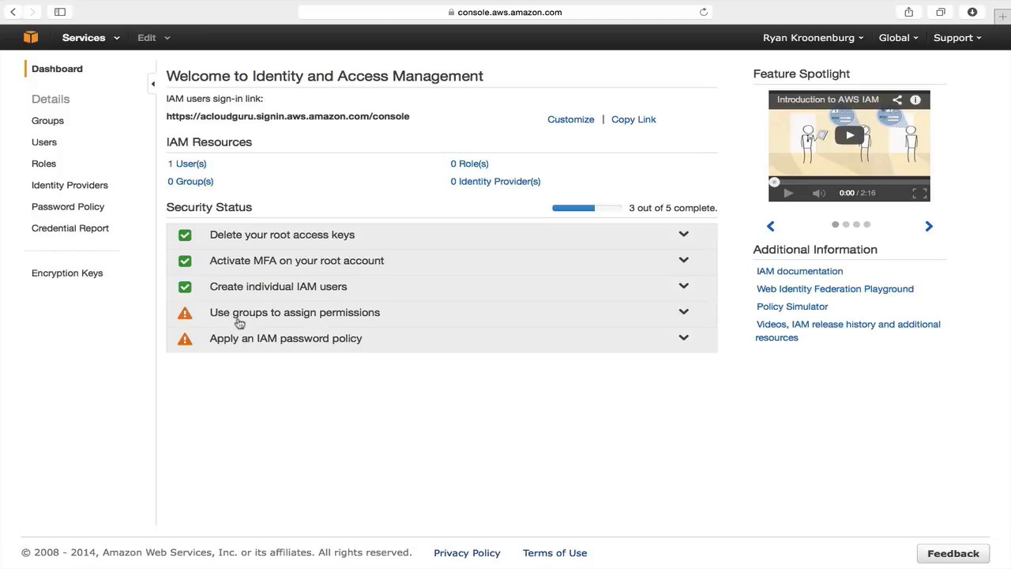
{"action": "left_click", "coordinate": [201, 183]}
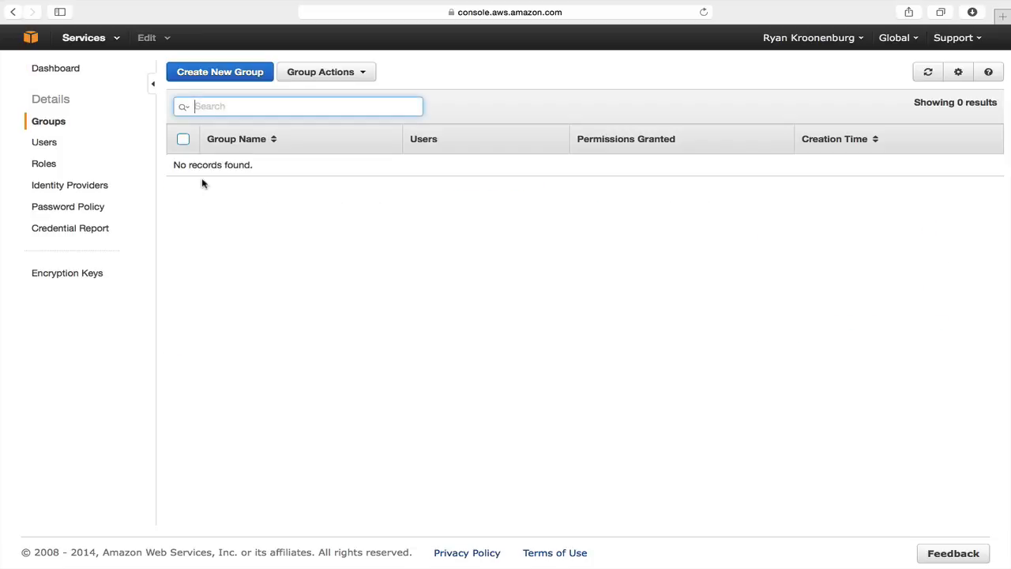
Step: Begin a new IAM group named 'Developers' and continue to the permissions step
{"action": "left_click", "coordinate": [234, 73]}
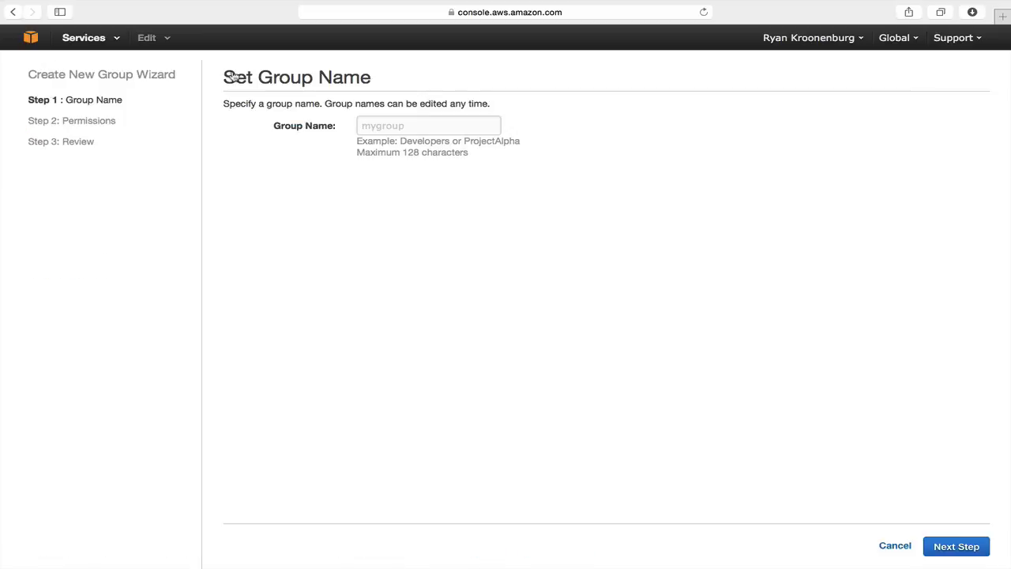
{"action": "left_click", "coordinate": [395, 126]}
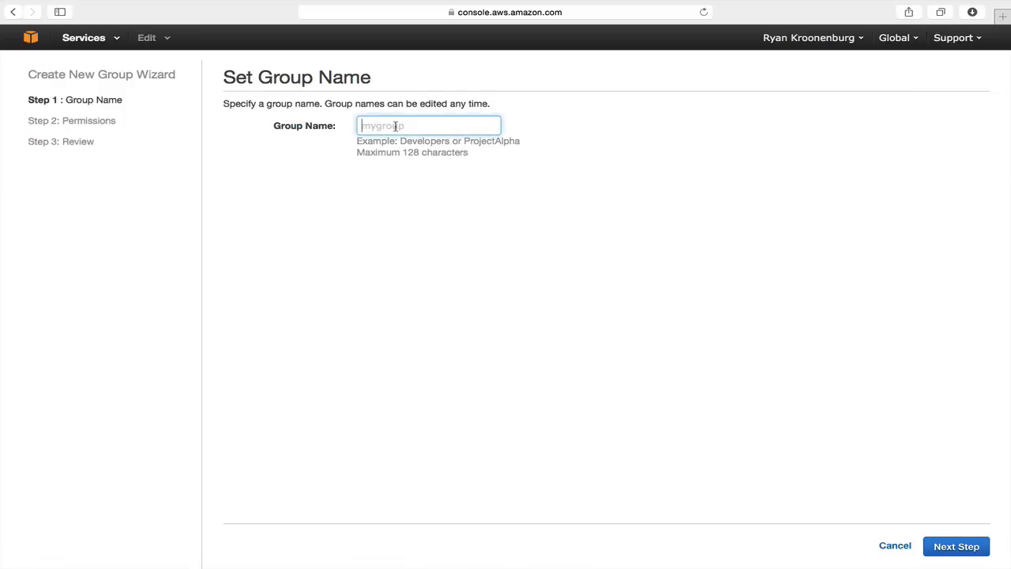
{"action": "type", "text": "Developers"}
{"action": "left_click", "coordinate": [955, 547]}
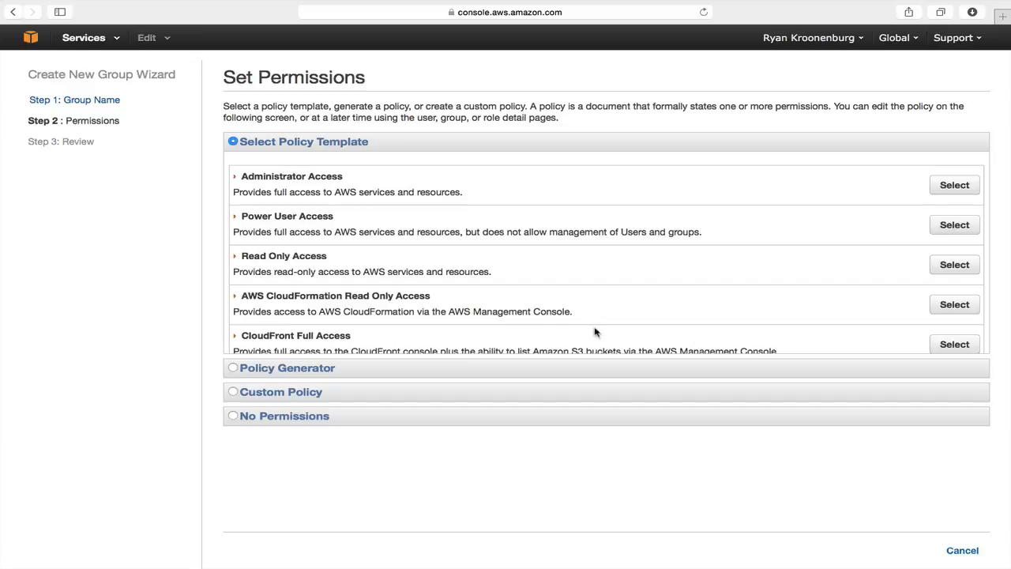
{"action": "scroll", "coordinate": [579, 323], "scroll_direction": "down", "scroll_amount": 1}
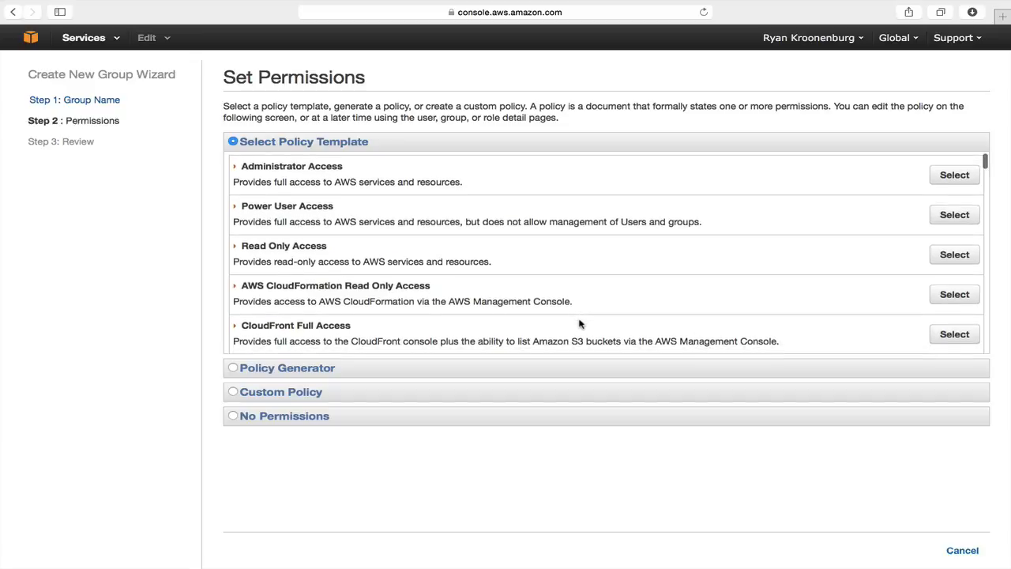
{"action": "scroll", "coordinate": [579, 323], "scroll_direction": "up", "scroll_amount": 1}
{"action": "scroll", "coordinate": [409, 277], "scroll_direction": "down", "scroll_amount": 5}
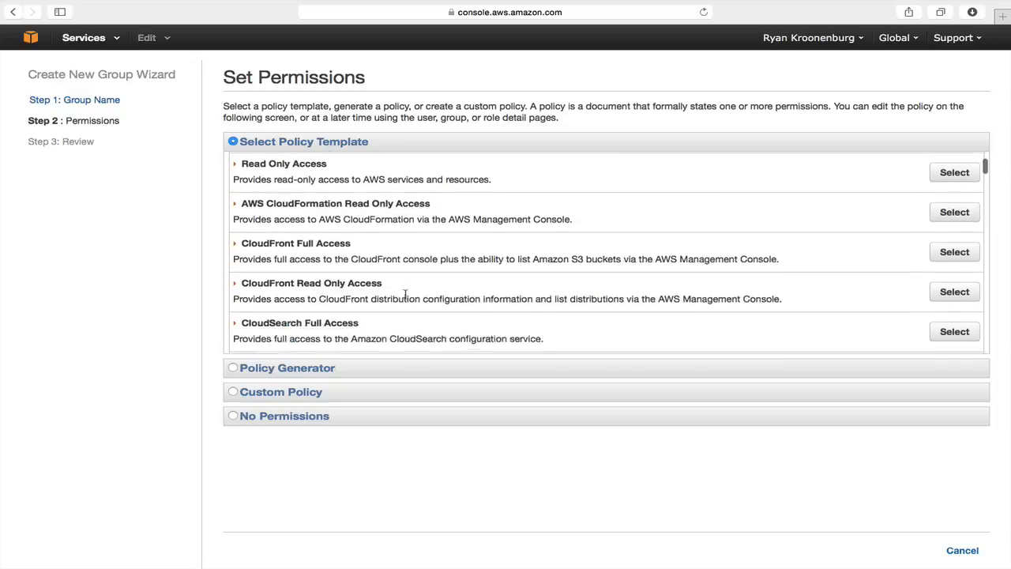
{"action": "scroll", "coordinate": [406, 293], "scroll_direction": "down", "scroll_amount": 4}
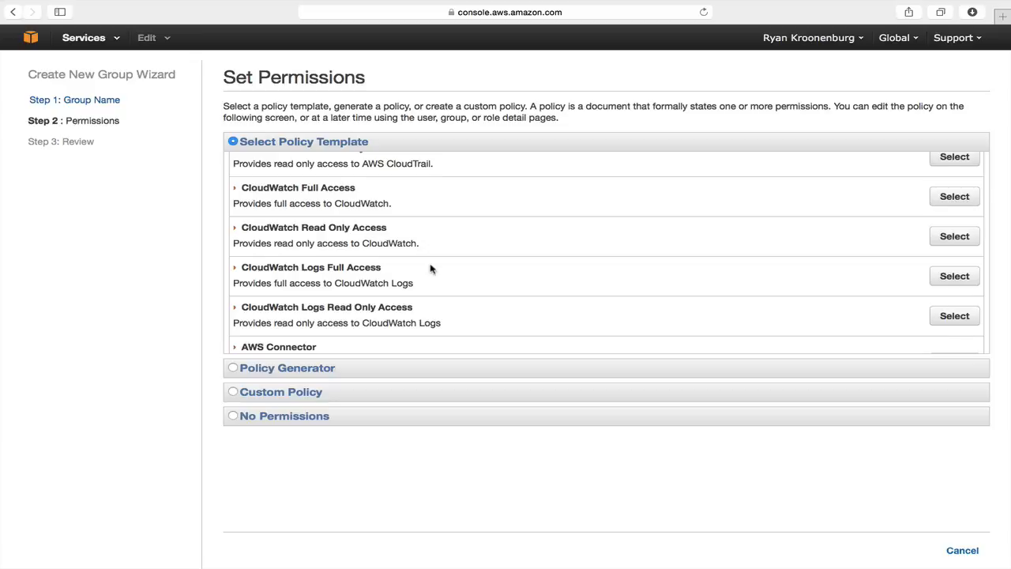
{"action": "scroll", "coordinate": [431, 269], "scroll_direction": "down", "scroll_amount": 10}
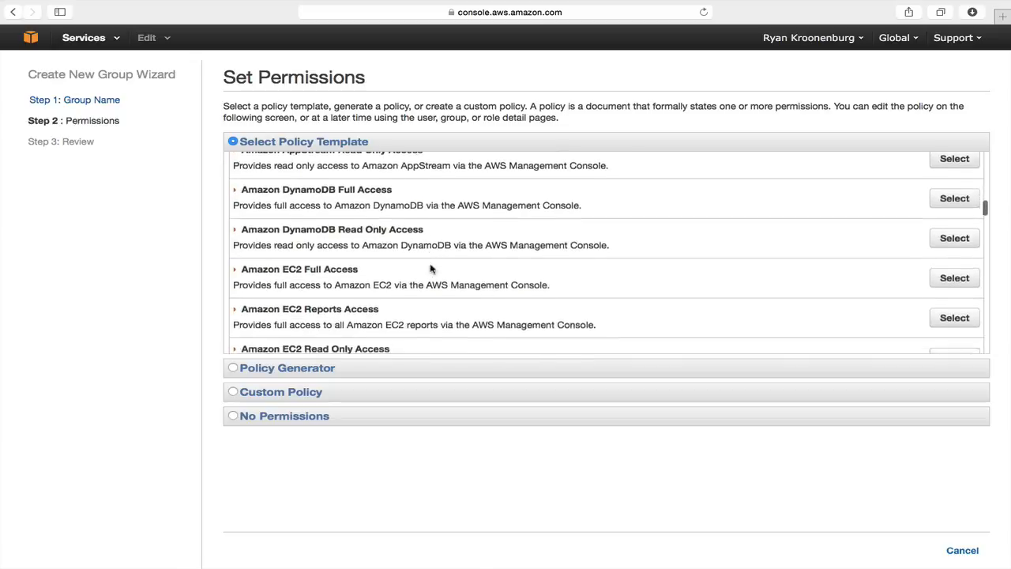
{"action": "scroll", "coordinate": [430, 270], "scroll_direction": "down", "scroll_amount": 6}
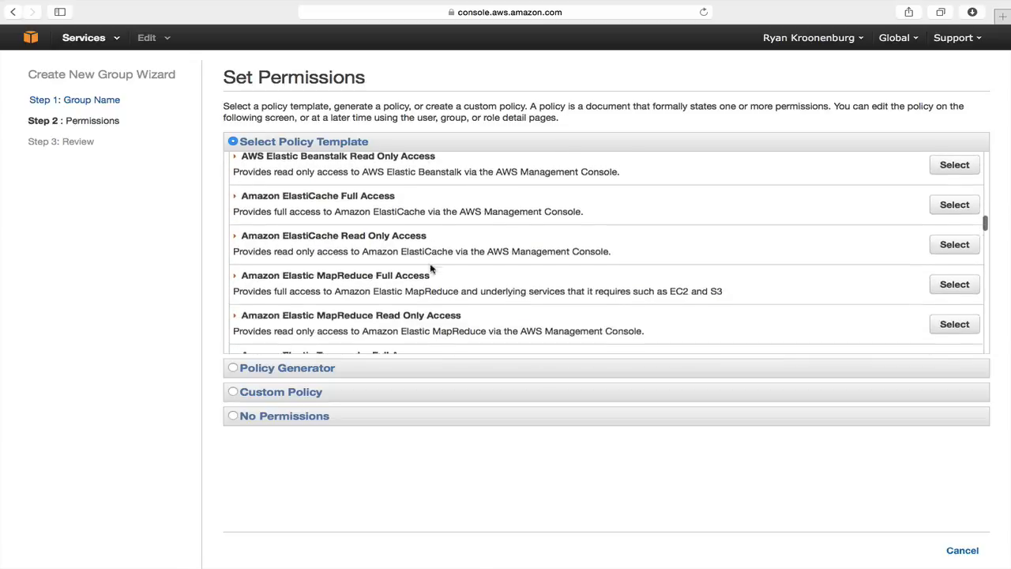
{"action": "scroll", "coordinate": [431, 269], "scroll_direction": "down", "scroll_amount": 3}
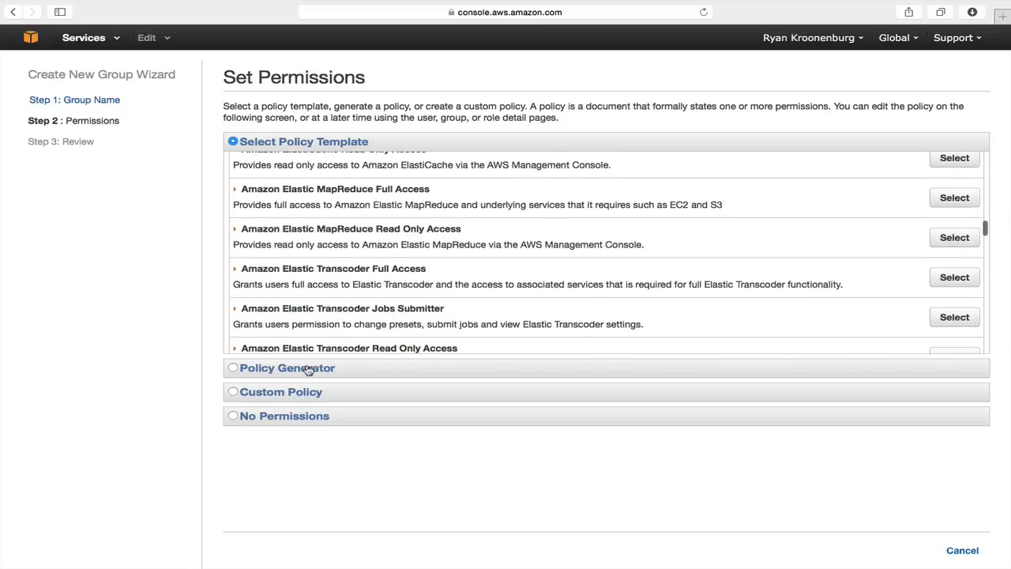
{"action": "left_click", "coordinate": [309, 369]}
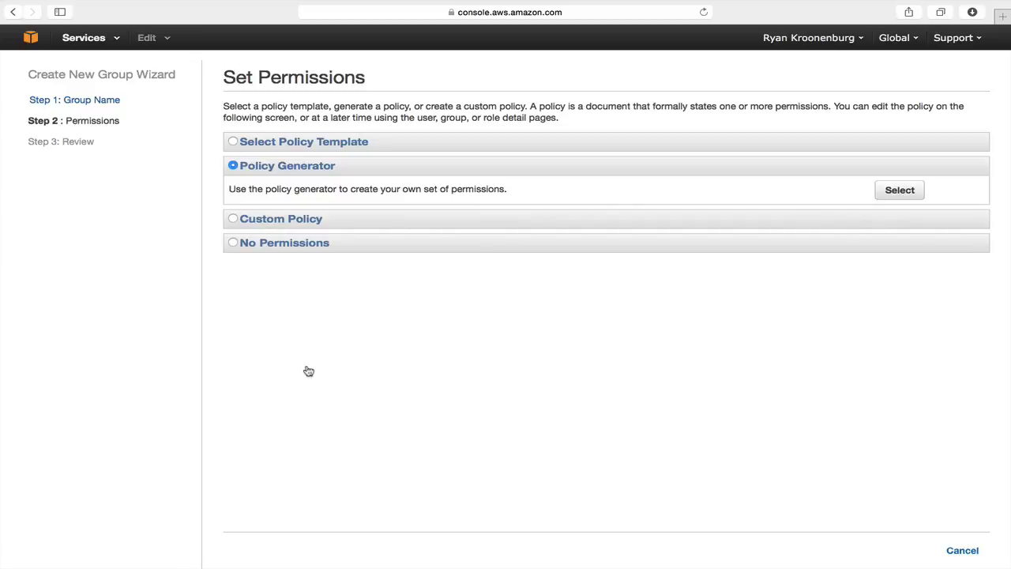
{"action": "left_click", "coordinate": [300, 221]}
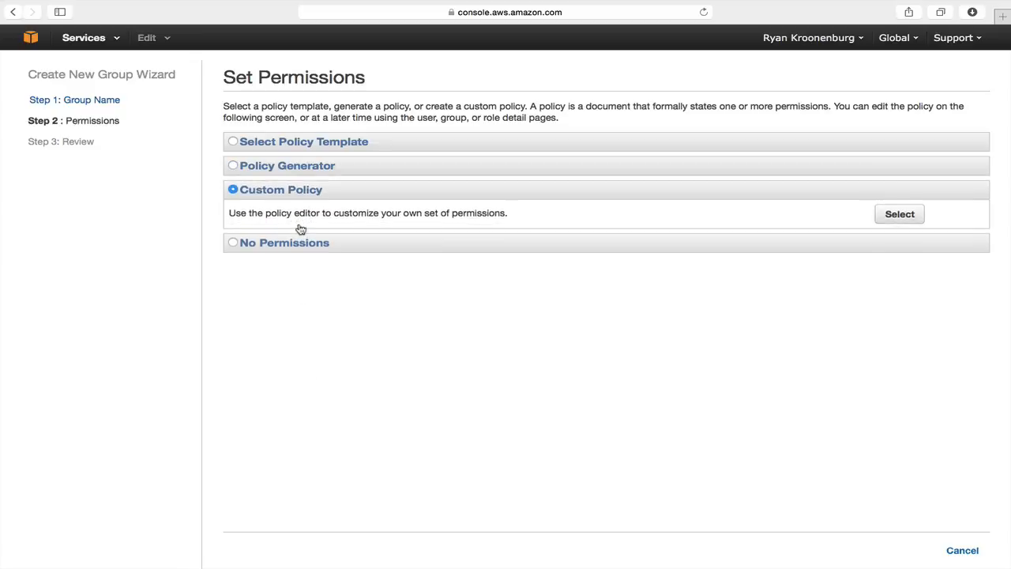
{"action": "left_click", "coordinate": [322, 144]}
{"action": "scroll", "coordinate": [361, 202], "scroll_direction": "up", "scroll_amount": 5}
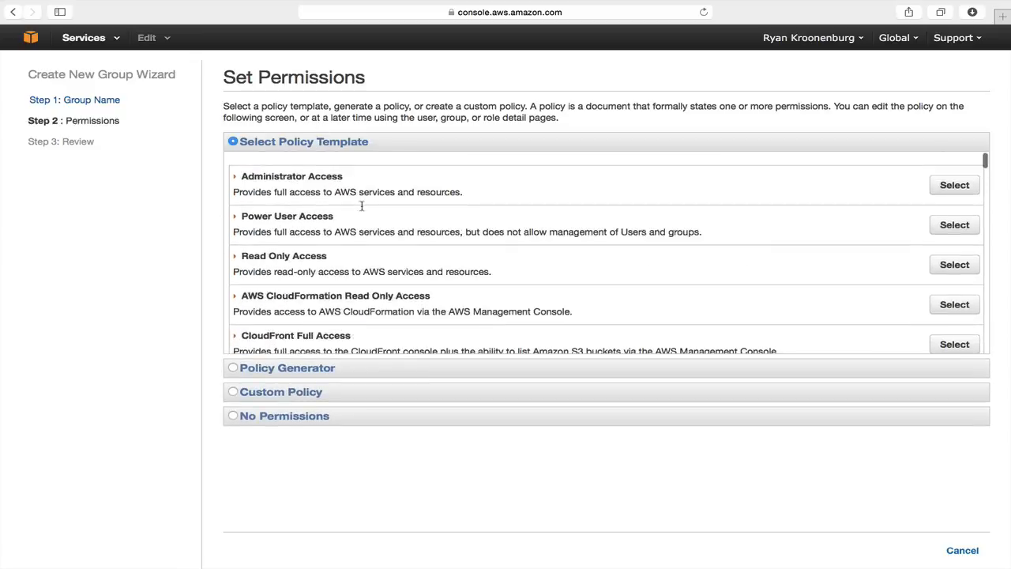
Step: Attach the Power User Access policy, create the Developers group, and open its details
{"action": "left_click", "coordinate": [956, 227]}
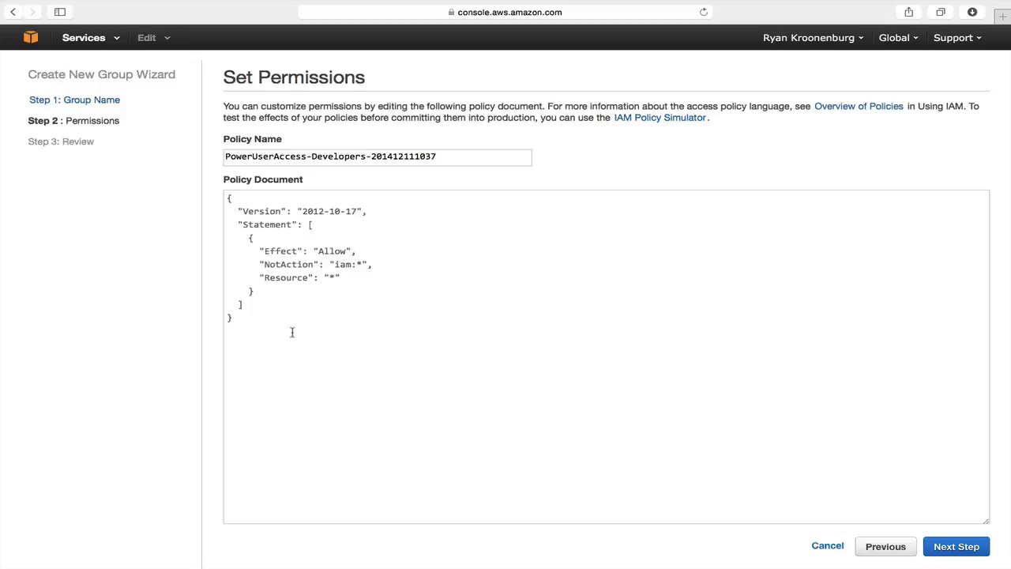
{"action": "left_click", "coordinate": [966, 548]}
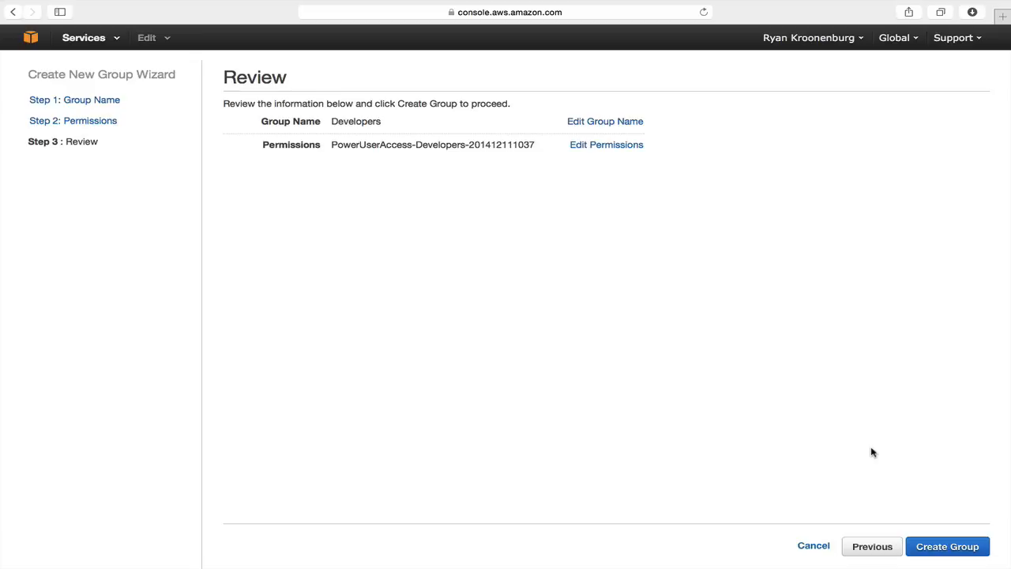
{"action": "left_click", "coordinate": [942, 553]}
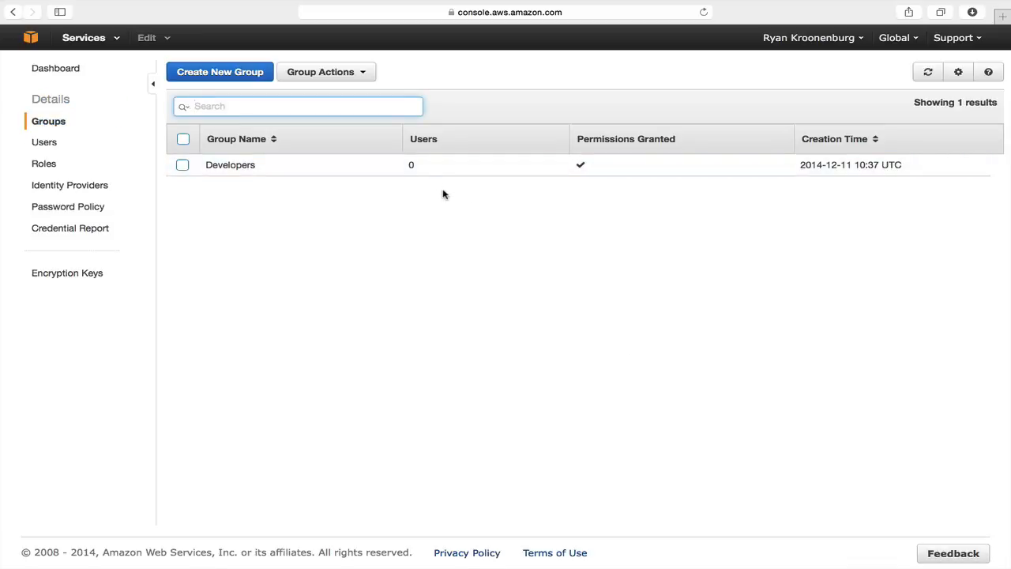
{"action": "left_click", "coordinate": [230, 166]}
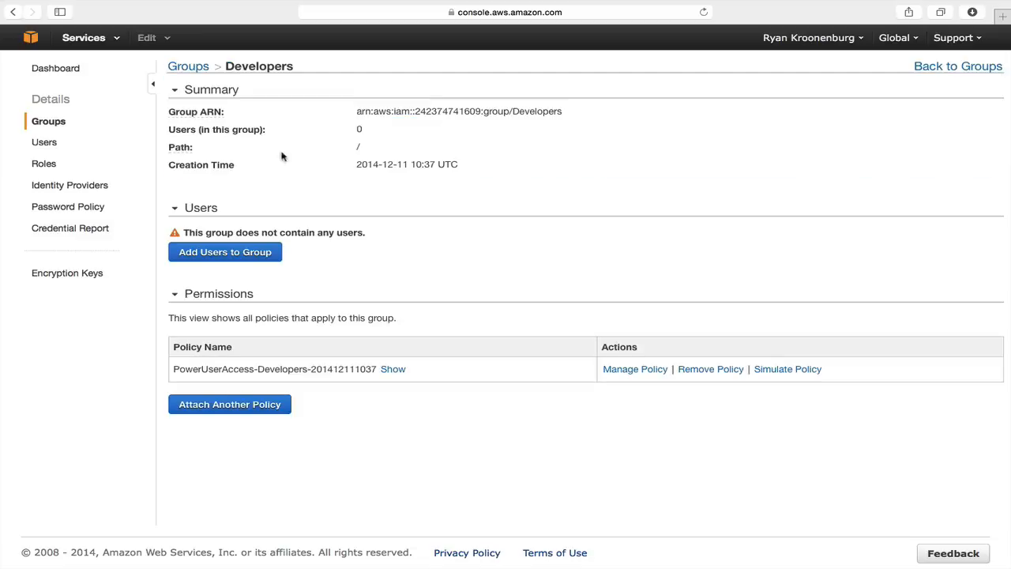
Step: Add the new IAM user to the Developers group and return to the IAM dashboard
{"action": "left_click", "coordinate": [250, 258]}
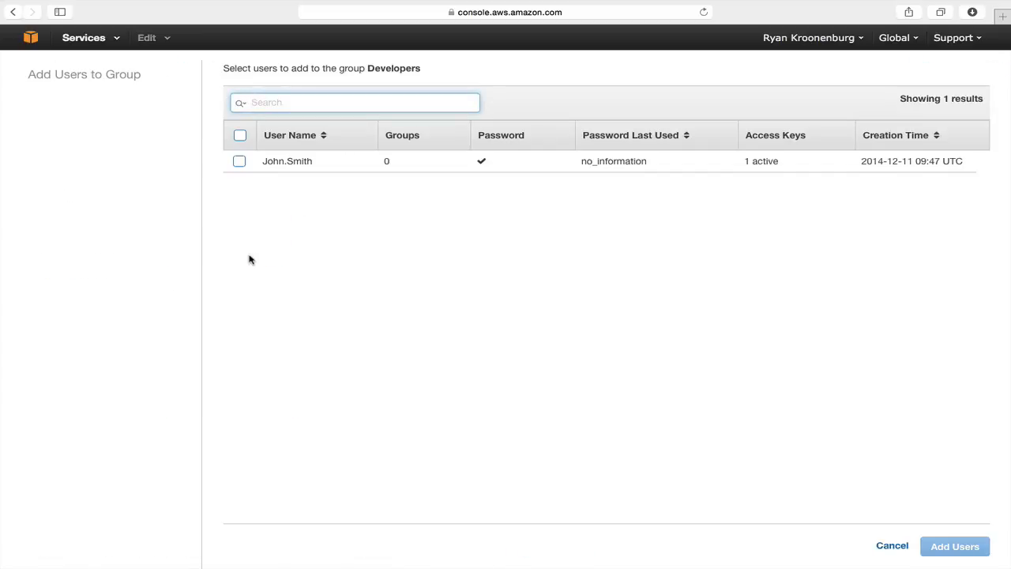
{"action": "left_click", "coordinate": [239, 161]}
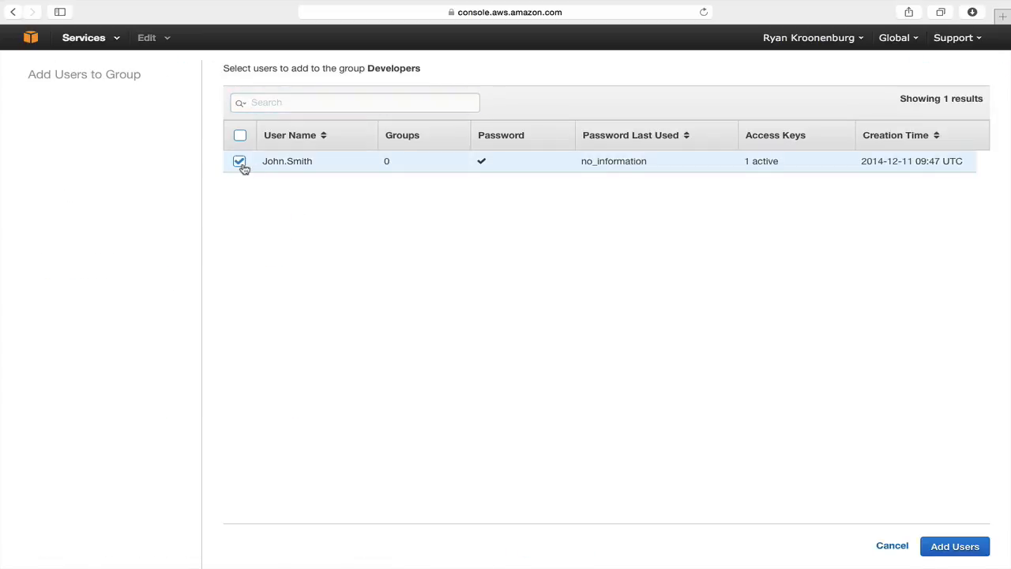
{"action": "left_click", "coordinate": [951, 546]}
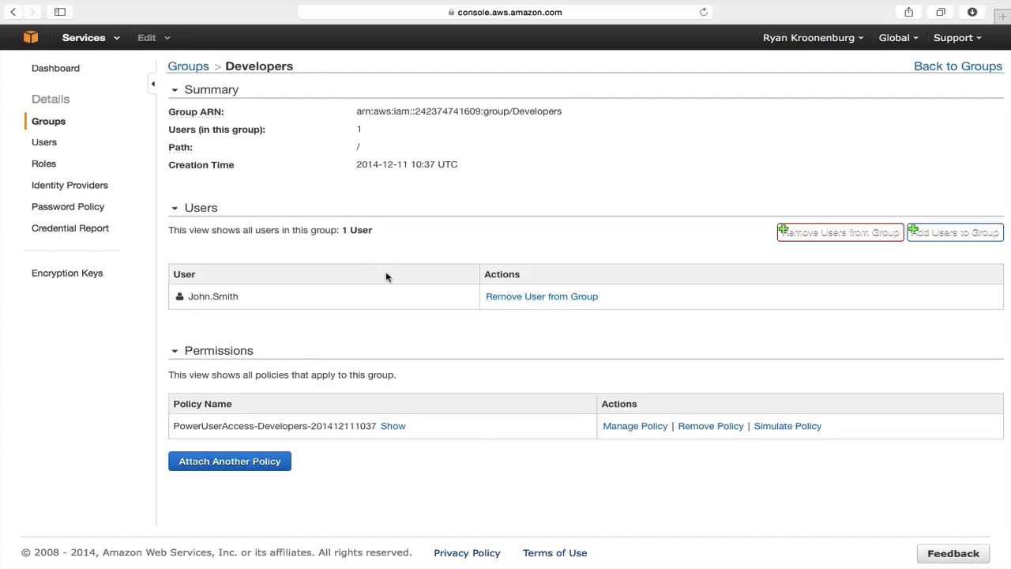
{"action": "left_click", "coordinate": [44, 69]}
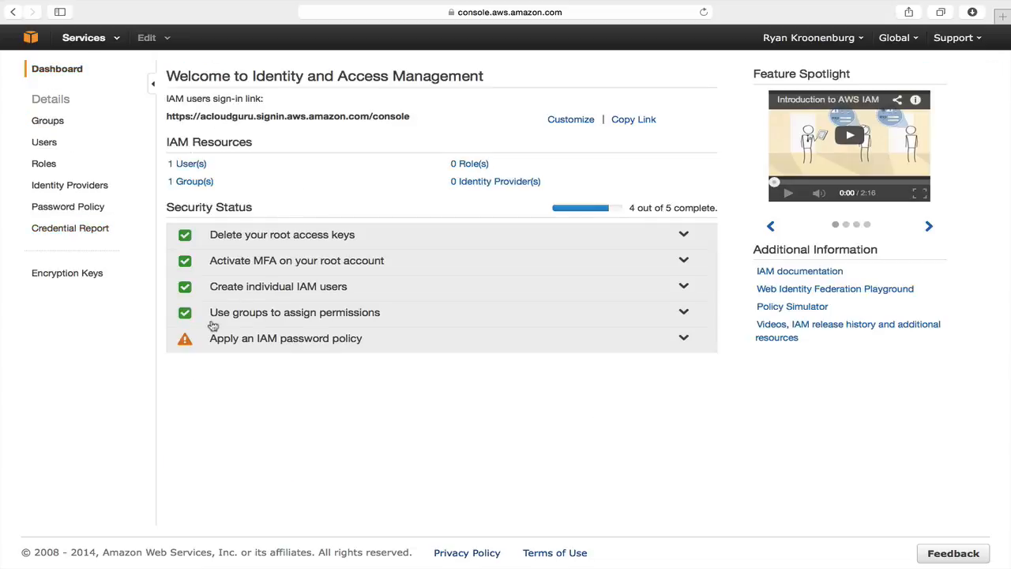
Step: Expand the 'Apply an IAM password policy' check and go to Manage Password Policy
{"action": "left_click", "coordinate": [354, 341]}
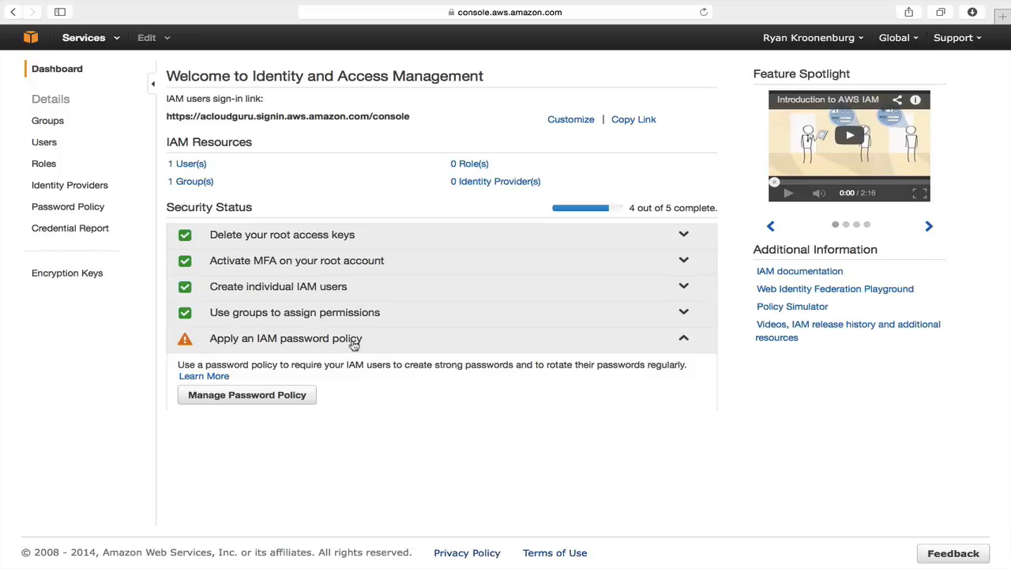
{"action": "left_click", "coordinate": [282, 395]}
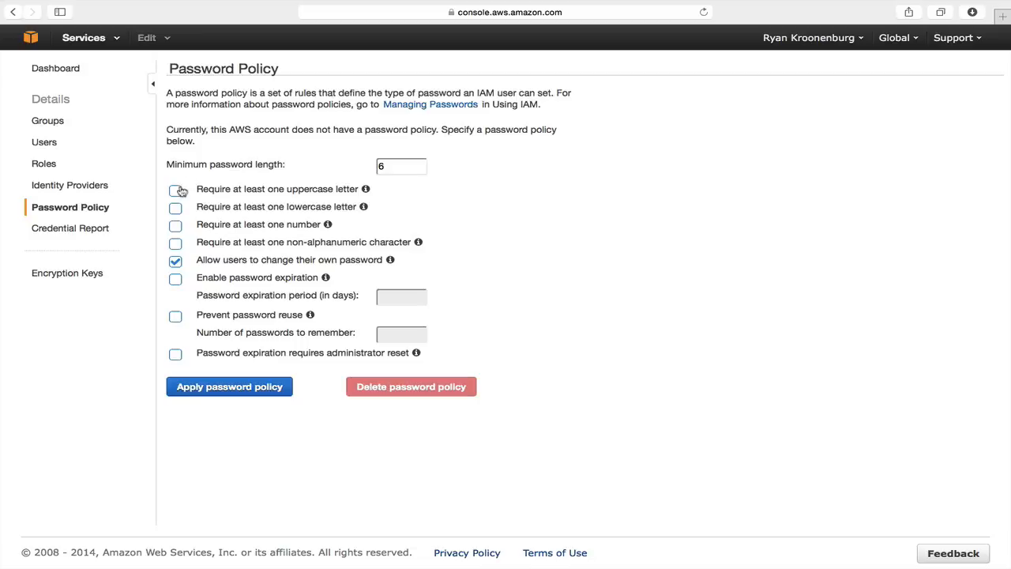
Step: Set minimum password length to 10 and require uppercase, lowercase, numbers and symbols
{"action": "left_click", "coordinate": [399, 166]}
{"action": "type", "text": "10"}
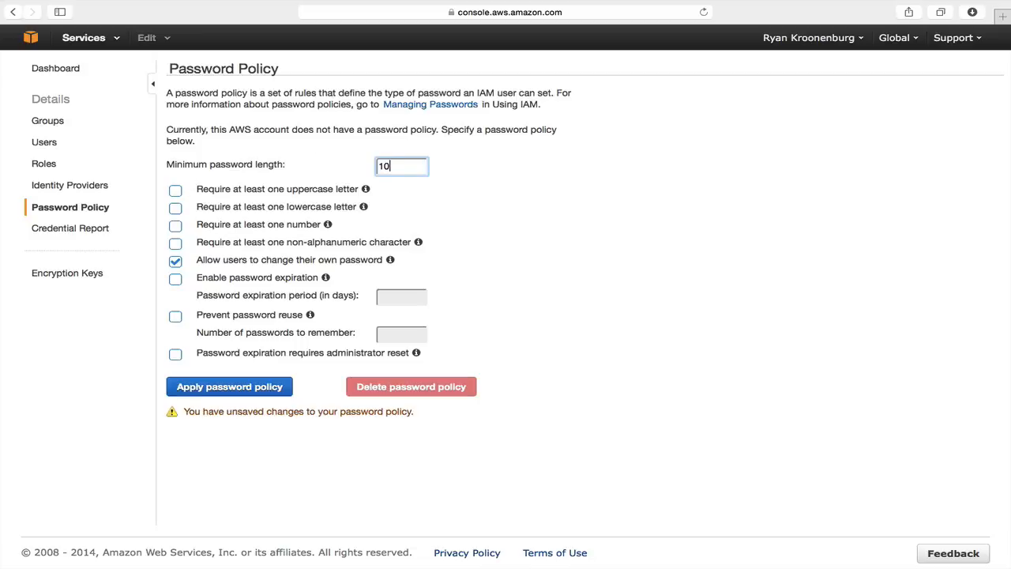
{"action": "left_click", "coordinate": [175, 192]}
{"action": "left_click", "coordinate": [176, 209]}
{"action": "left_click", "coordinate": [177, 227]}
{"action": "left_click", "coordinate": [177, 245]}
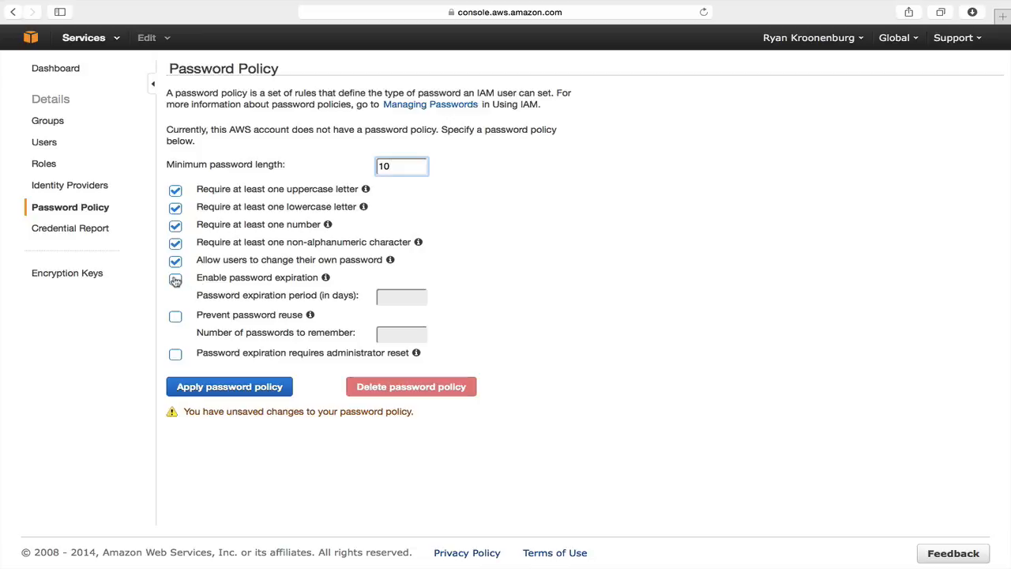
Step: Expire passwords after 90 days, block reuse of the last 3, and apply the policy
{"action": "left_click", "coordinate": [176, 281]}
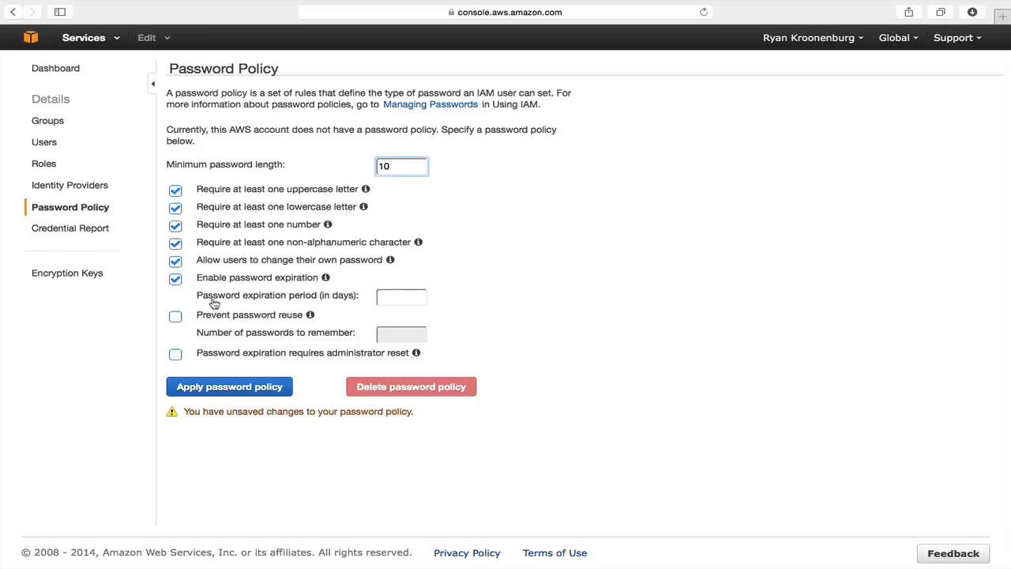
{"action": "left_click", "coordinate": [396, 298]}
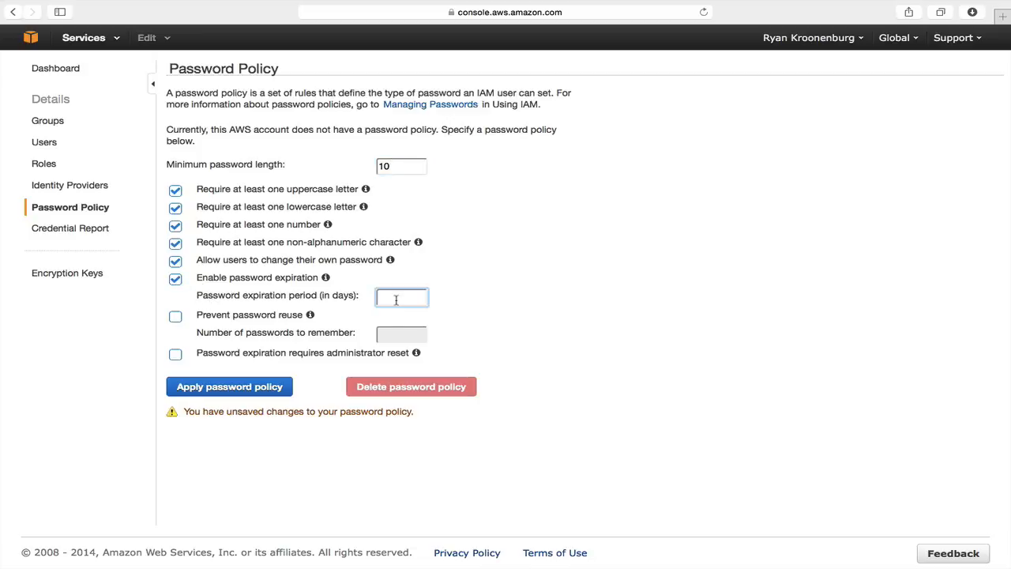
{"action": "type", "text": "90"}
{"action": "left_click", "coordinate": [176, 318]}
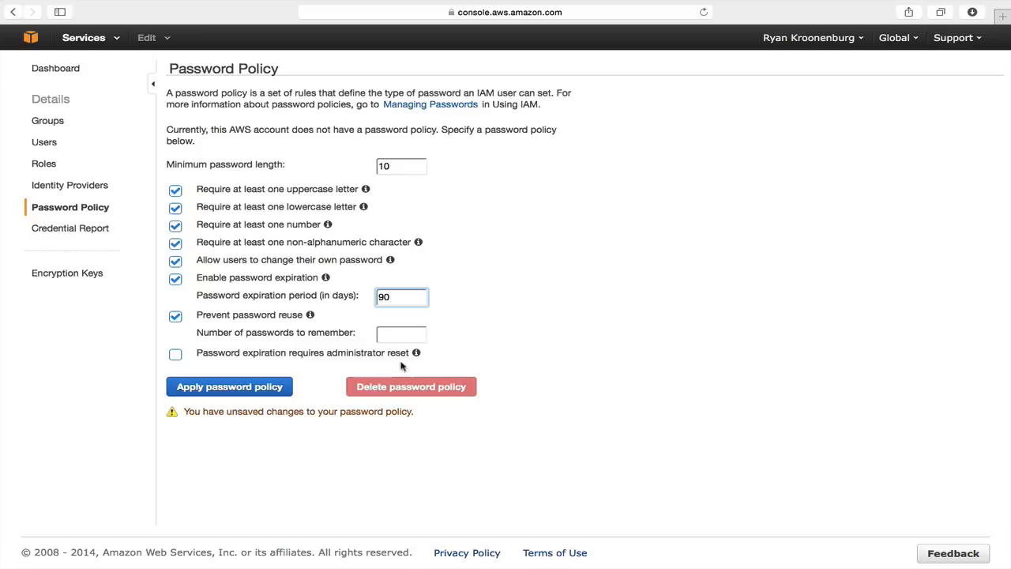
{"action": "left_click", "coordinate": [397, 335]}
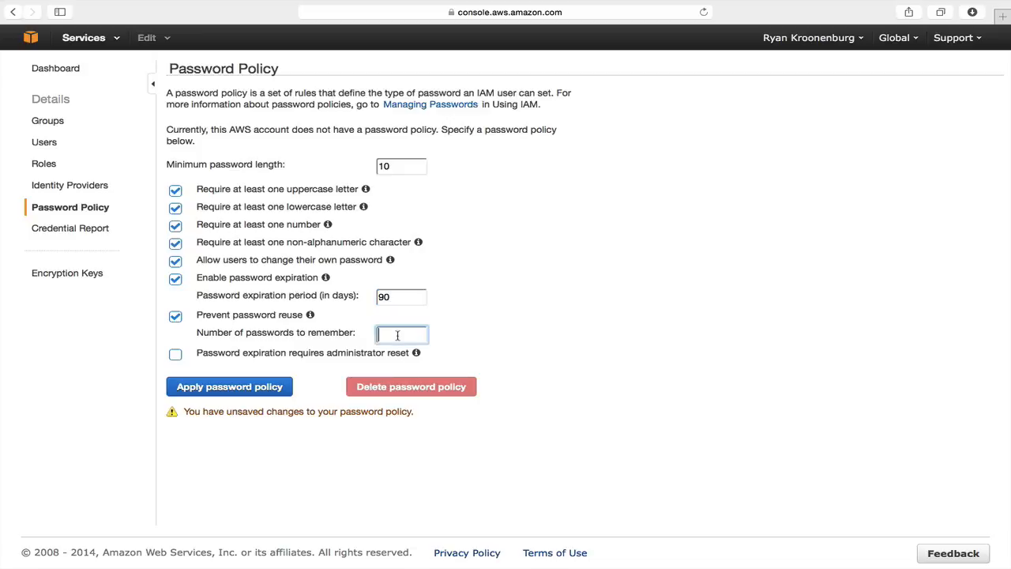
{"action": "type", "text": "3"}
{"action": "left_click", "coordinate": [257, 390]}
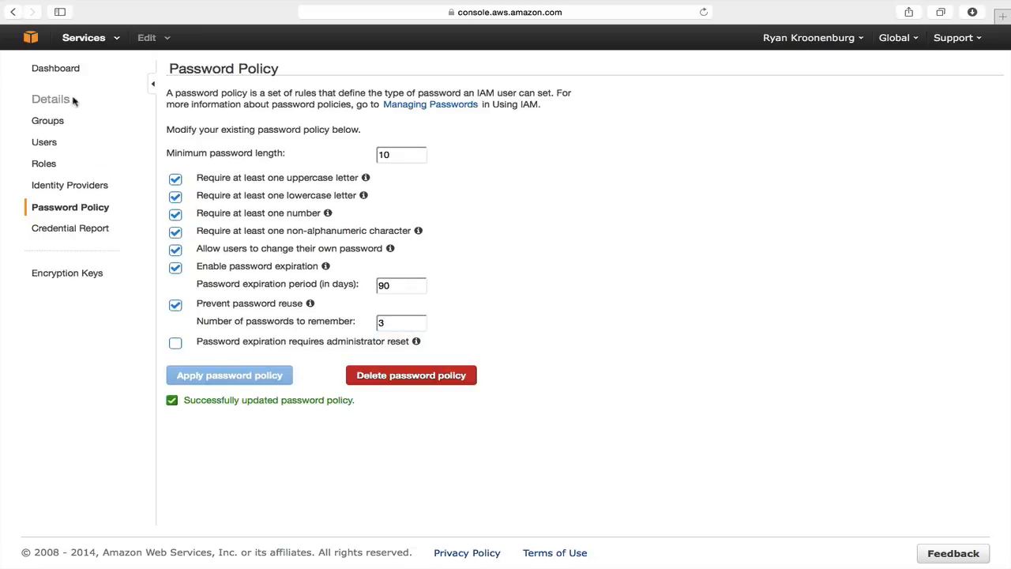
{"action": "left_click", "coordinate": [57, 71]}
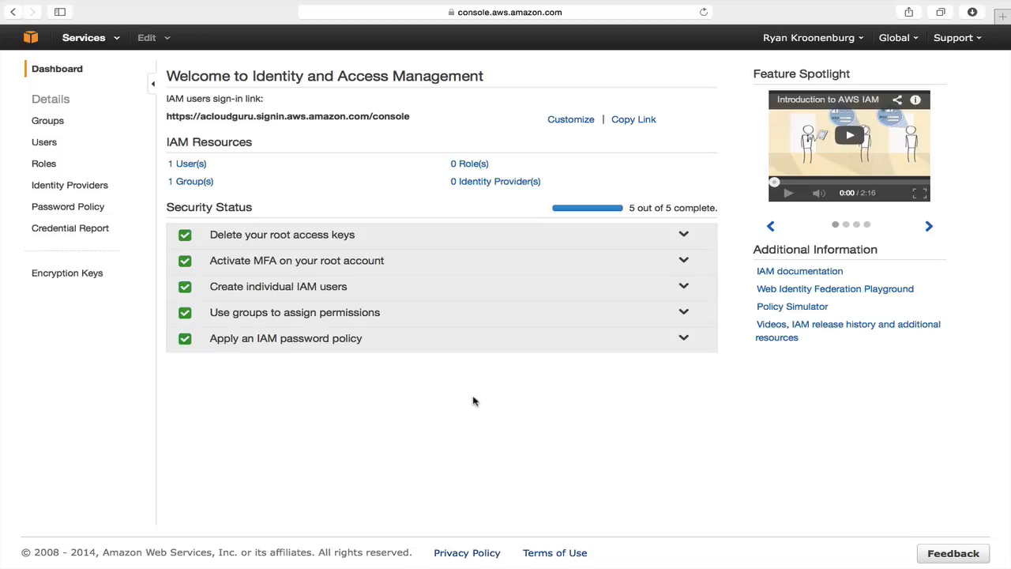
Step: Open the empty roles list via the dashboard's '0 Role(s)' link and start a new role
{"action": "left_click", "coordinate": [471, 164]}
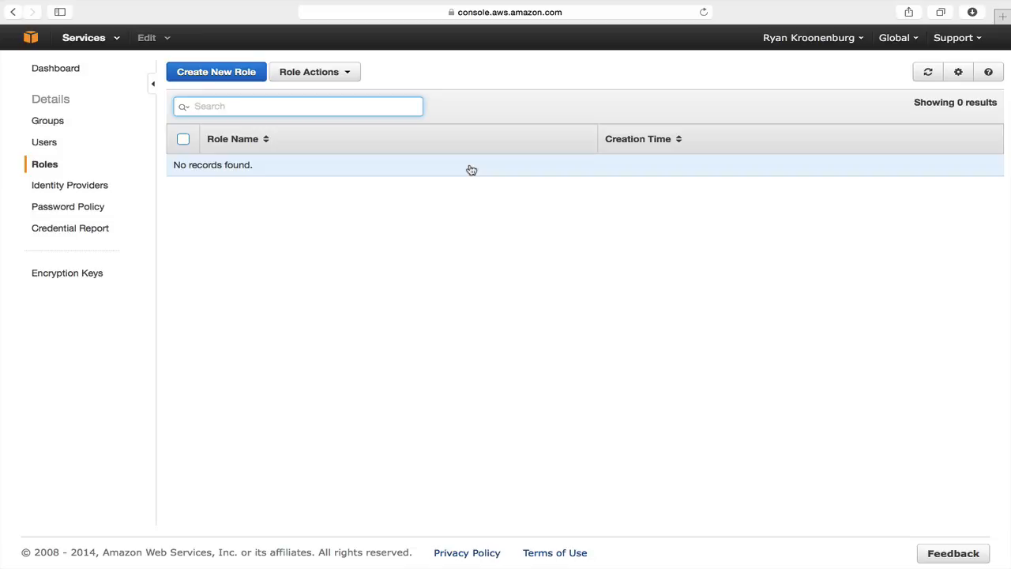
{"action": "left_click", "coordinate": [233, 74]}
Step: Name the new role 'S3_Access' and continue to role type selection
{"action": "left_click", "coordinate": [434, 131]}
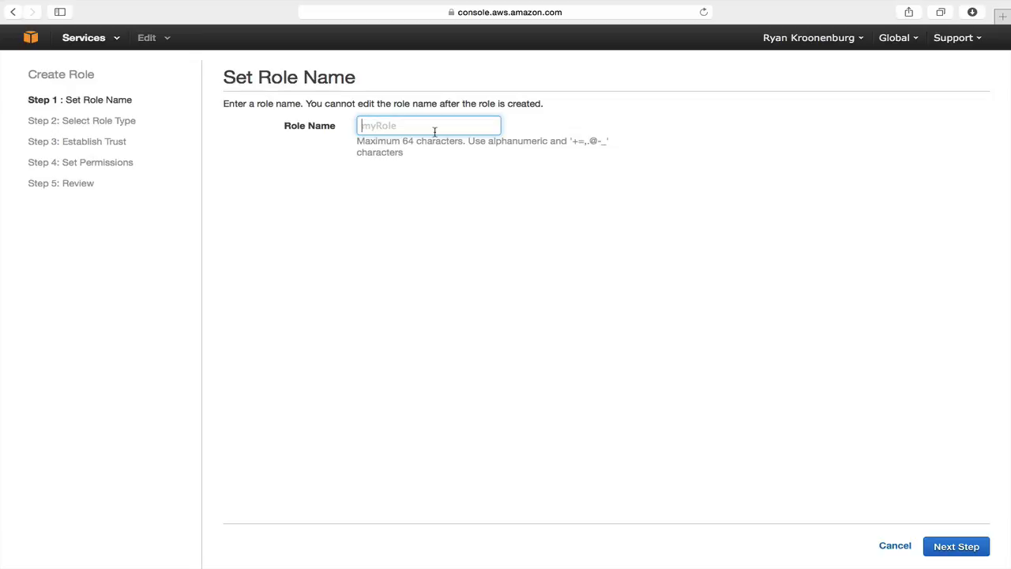
{"action": "type", "text": "S3_"}
{"action": "key", "text": "BackSpace"}
{"action": "type", "text": "_Access"}
{"action": "left_click", "coordinate": [962, 542]}
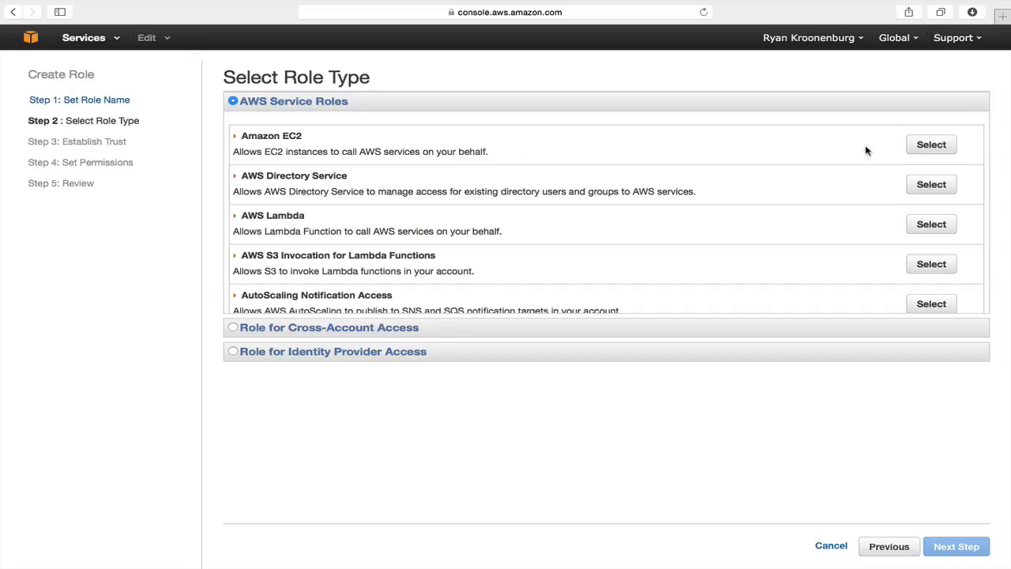
Step: Choose Amazon EC2 as the role's AWS service role type
{"action": "left_click", "coordinate": [925, 145]}
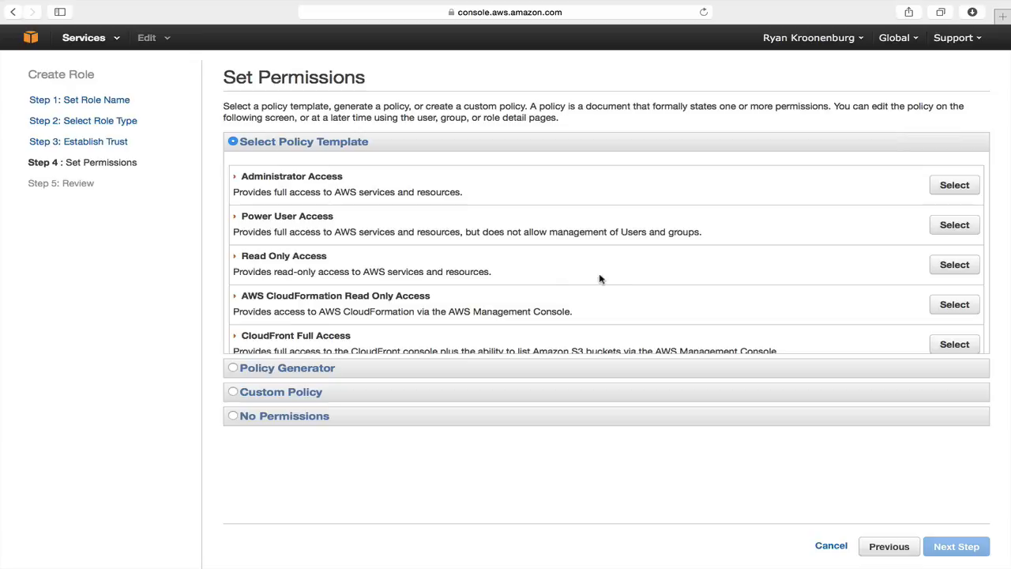
Step: Attach the Amazon S3 Full Access policy template and continue to the review page
{"action": "scroll", "coordinate": [613, 282], "scroll_direction": "down", "scroll_amount": 15}
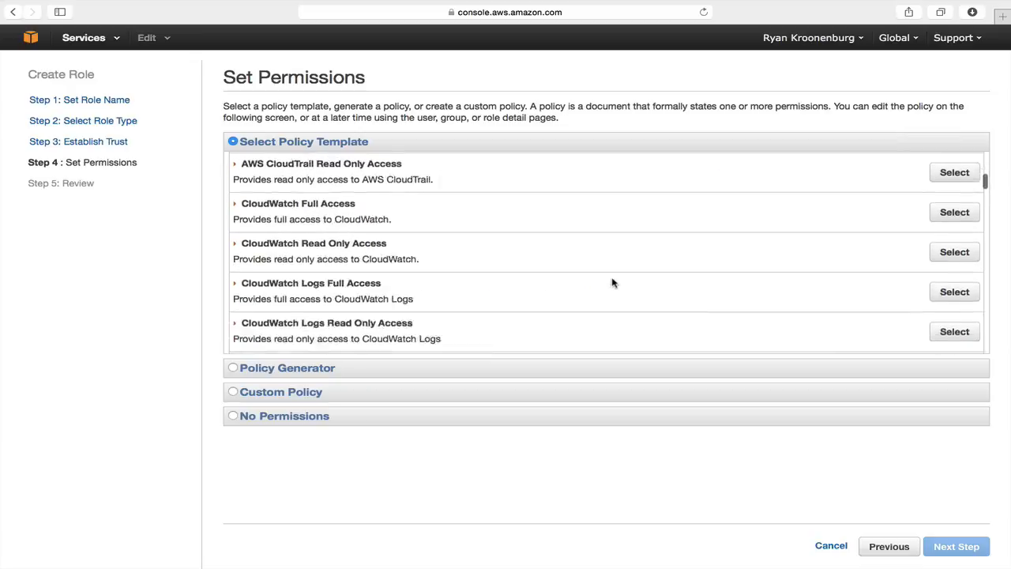
{"action": "scroll", "coordinate": [588, 329], "scroll_direction": "down", "scroll_amount": 15}
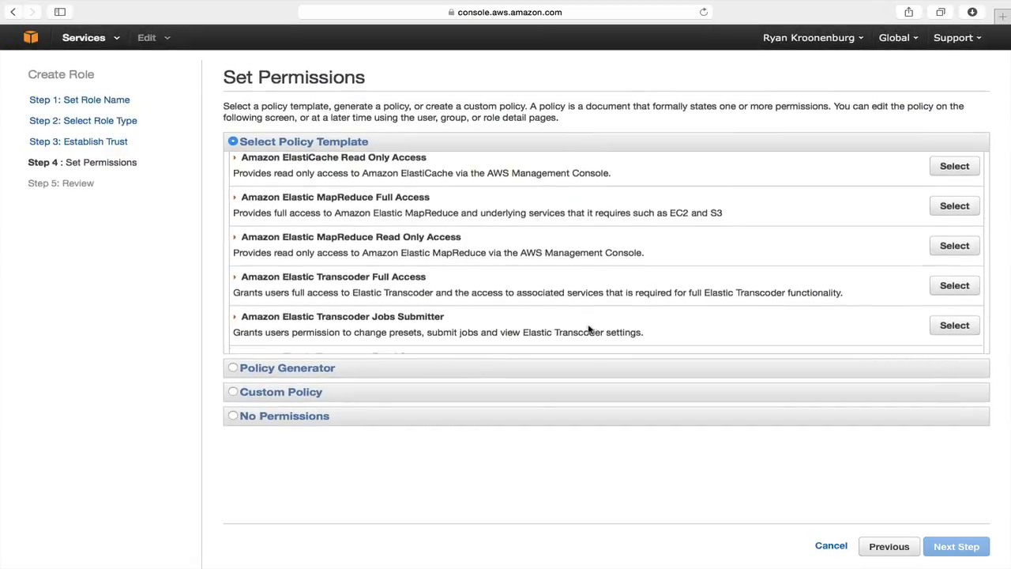
{"action": "scroll", "coordinate": [588, 330], "scroll_direction": "down", "scroll_amount": 15}
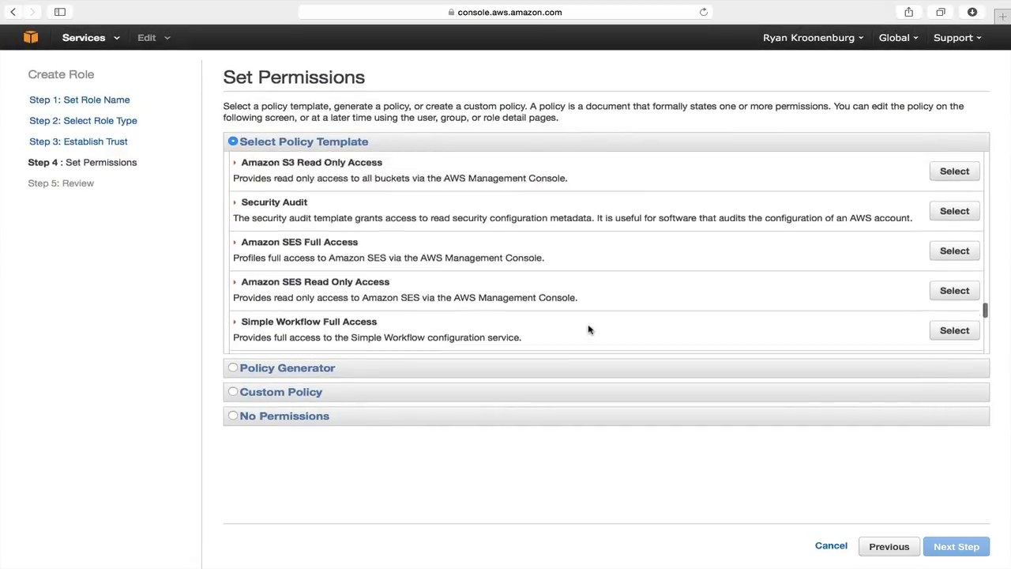
{"action": "scroll", "coordinate": [588, 329], "scroll_direction": "up", "scroll_amount": 5}
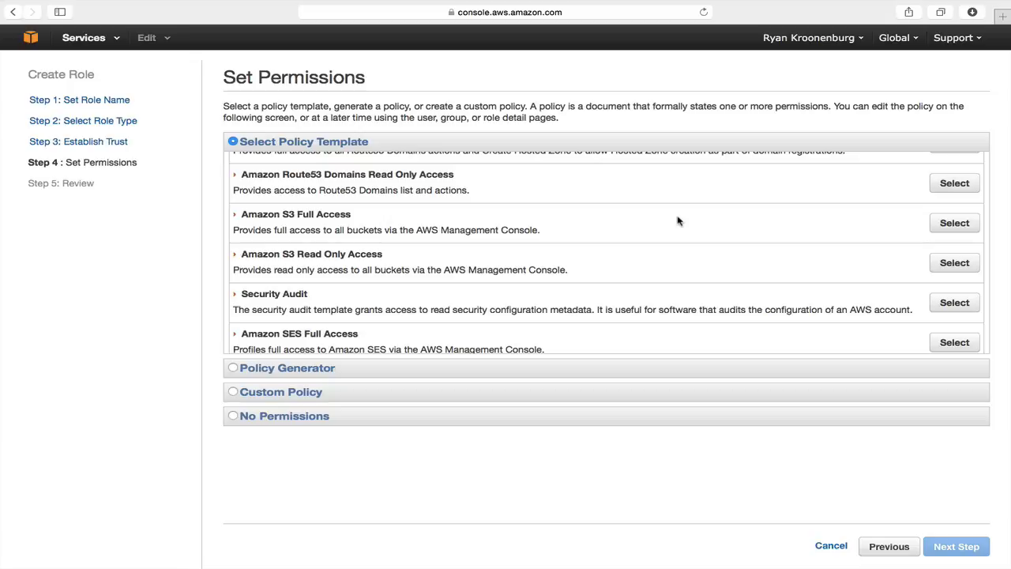
{"action": "left_click", "coordinate": [937, 224]}
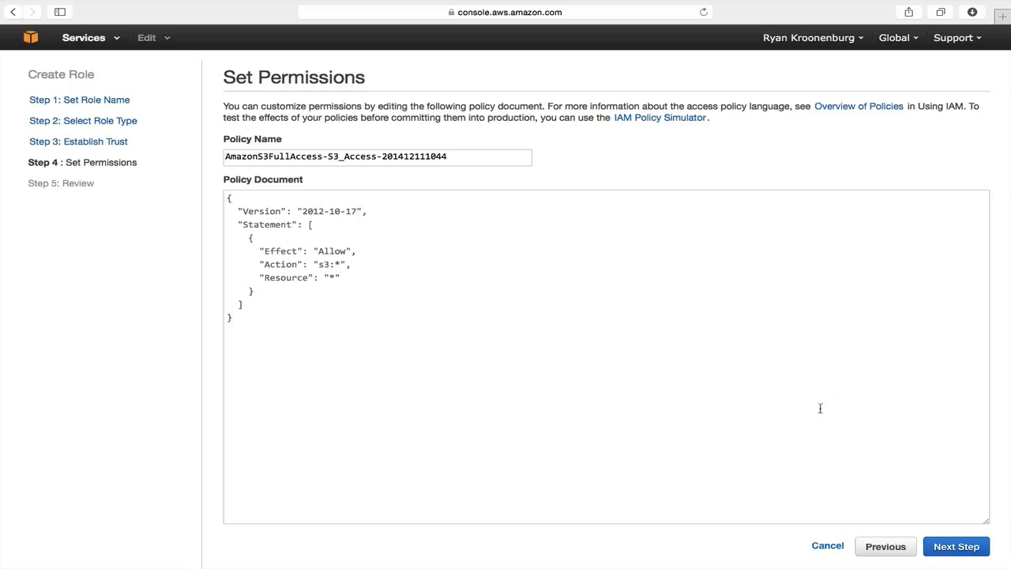
{"action": "left_click", "coordinate": [965, 553]}
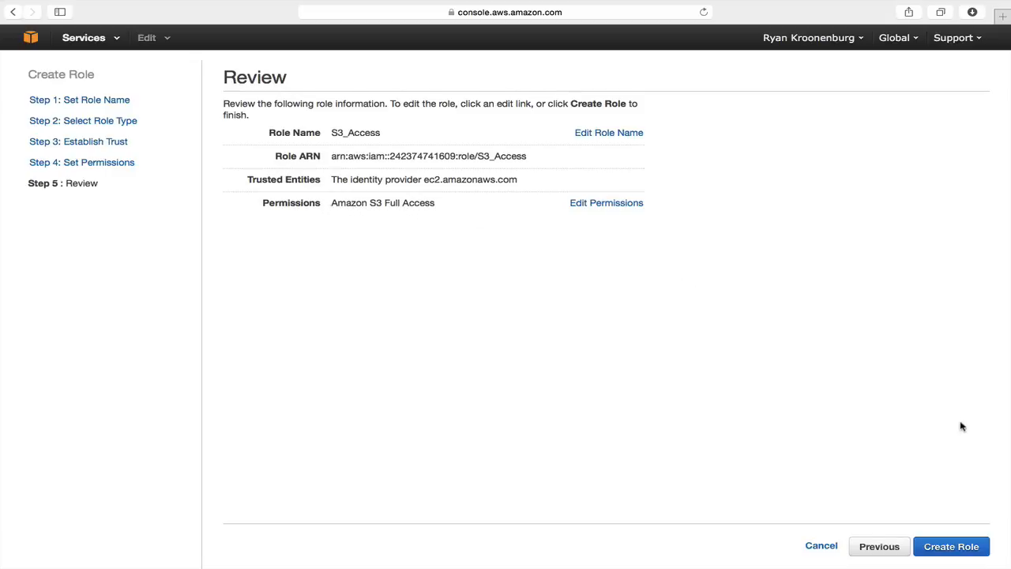
Step: Create the S3_Access role with EC2 trust and Amazon S3 Full Access permissions
{"action": "left_click", "coordinate": [951, 547]}
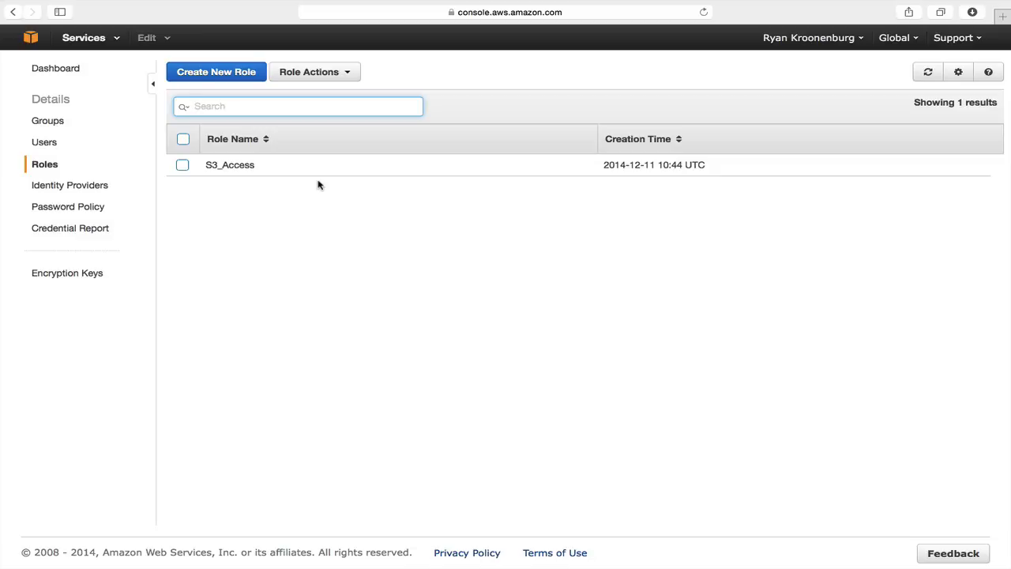
Step: Return to the IAM dashboard to confirm 1 user, 1 group, 1 role and 5/5 security status
{"action": "left_click", "coordinate": [59, 71]}
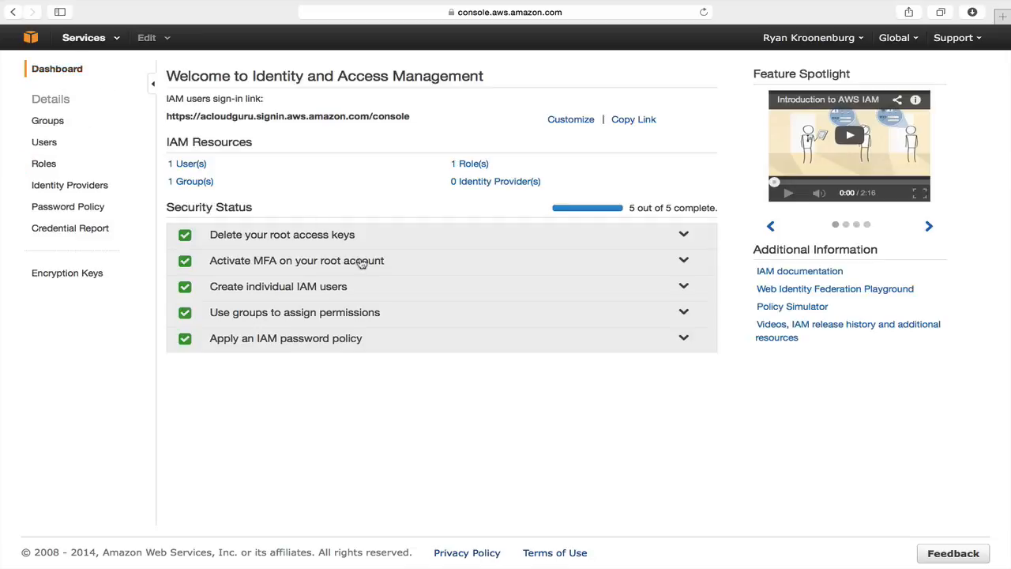